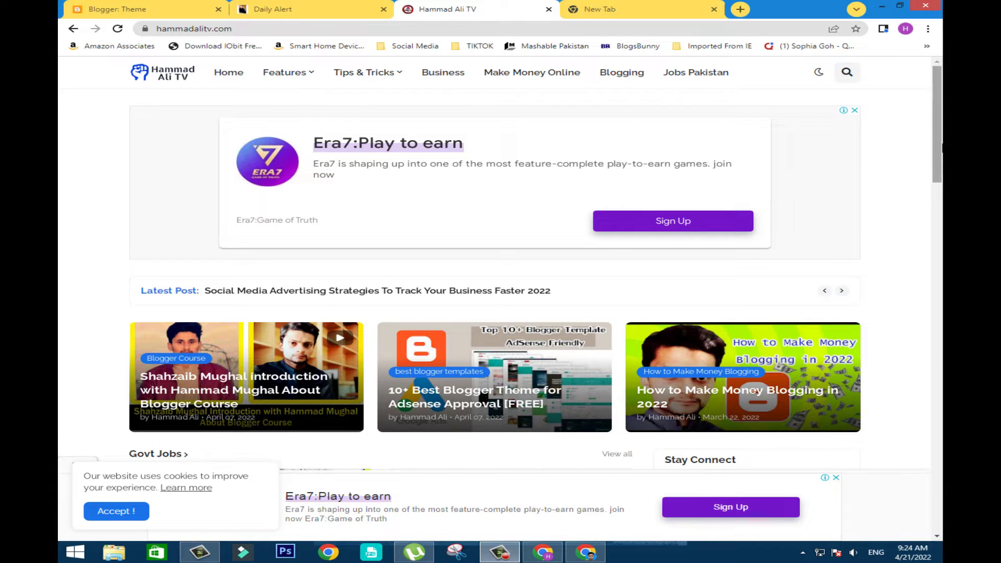
pyautogui.scroll(-1, 941, 162)
pyautogui.moveTo(941, 161); pyautogui.dragTo(941, 165)
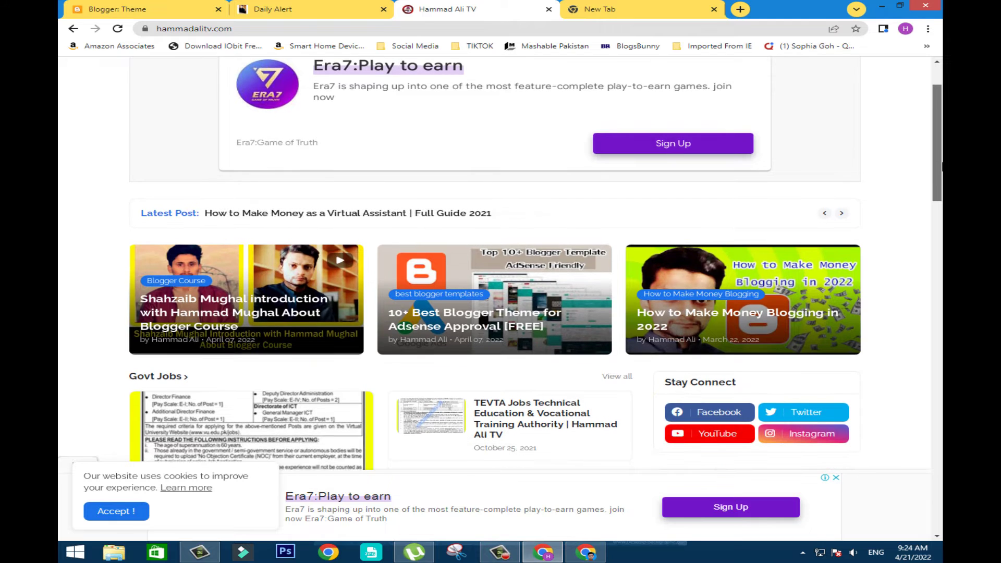
pyautogui.scroll(2, 942, 166)
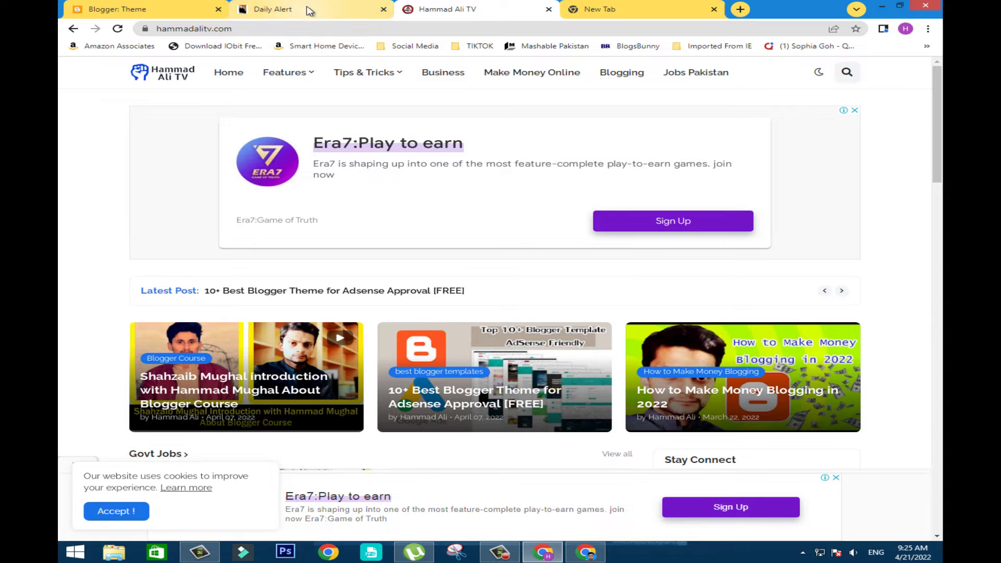
# Step: Open the Daily Alert blog's settings and view its title field without changing it
pyautogui.click(162, 15)
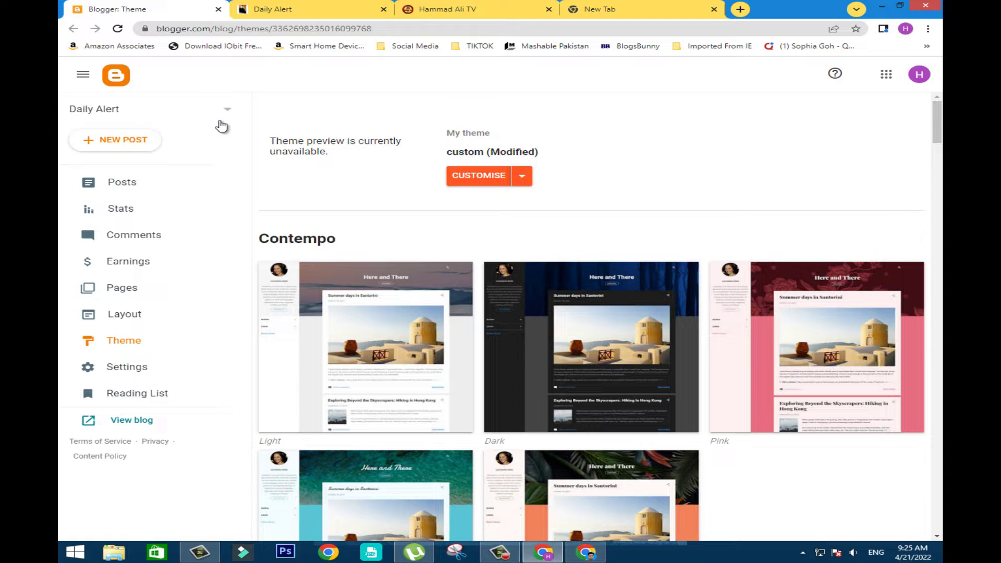
pyautogui.click(150, 369)
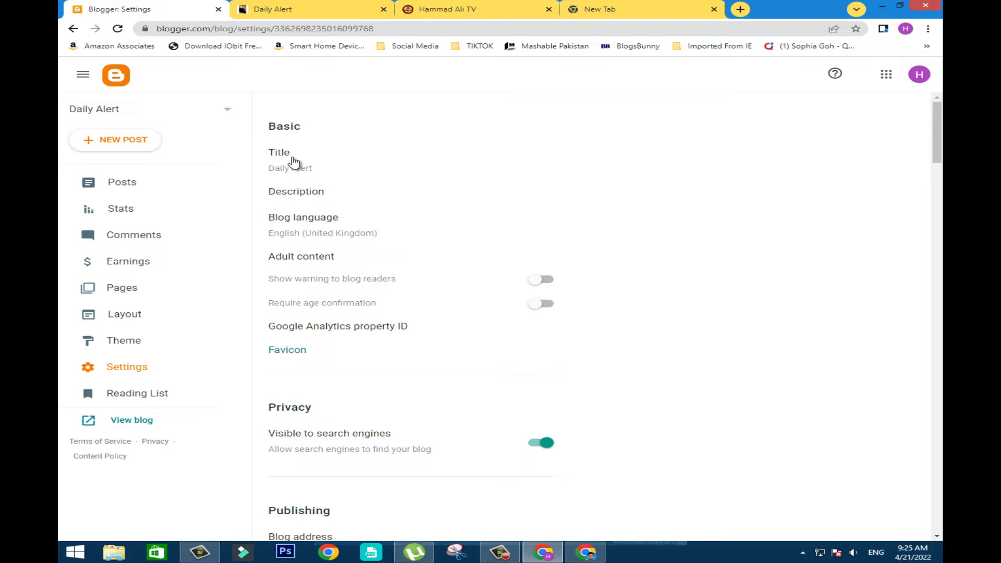
pyautogui.click(302, 172)
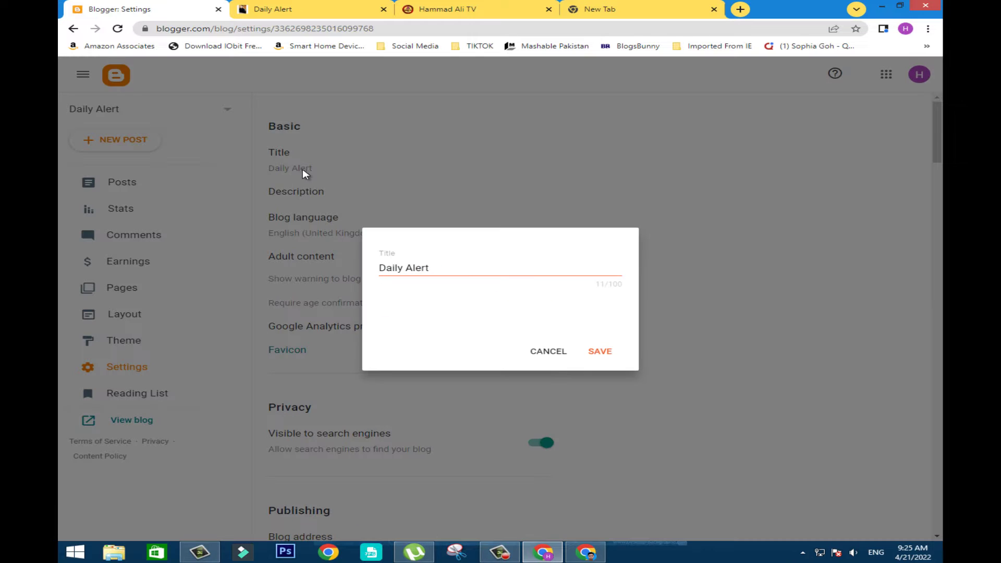
pyautogui.click(552, 356)
# Step: Switch to the browser window with the second blog and open that blog's settings for reference
pyautogui.click(585, 552)
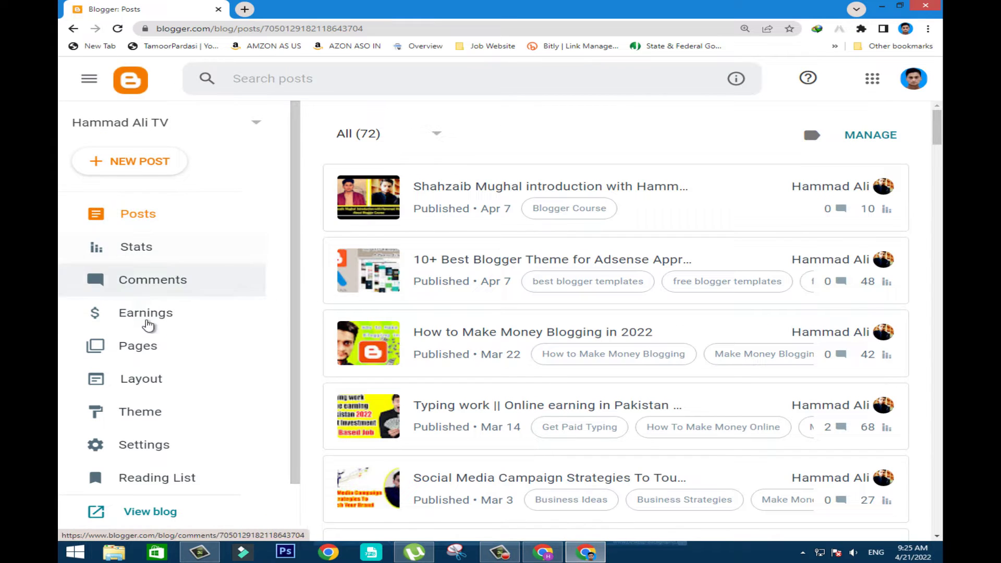
pyautogui.click(156, 441)
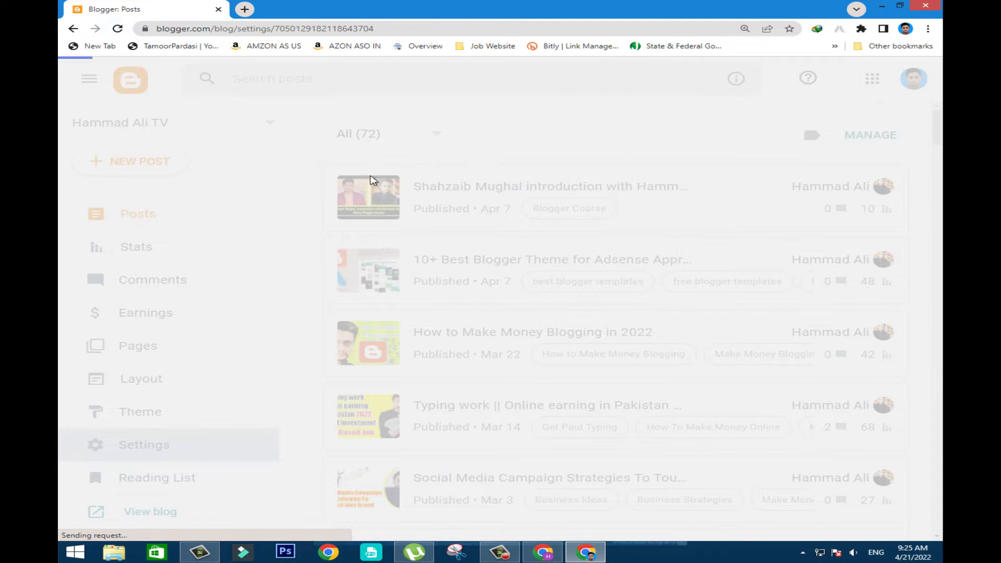
pyautogui.click(547, 553)
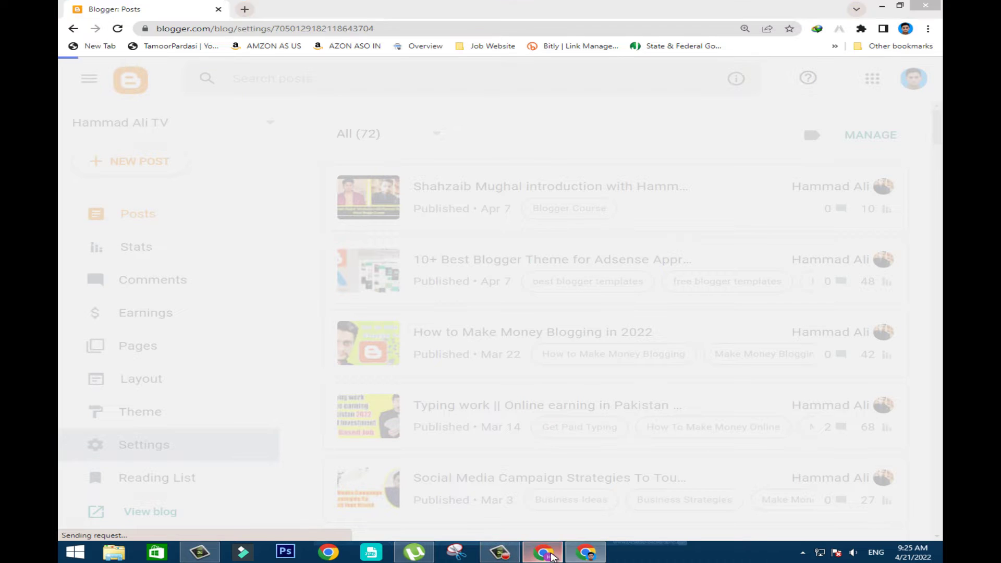
pyautogui.click(585, 552)
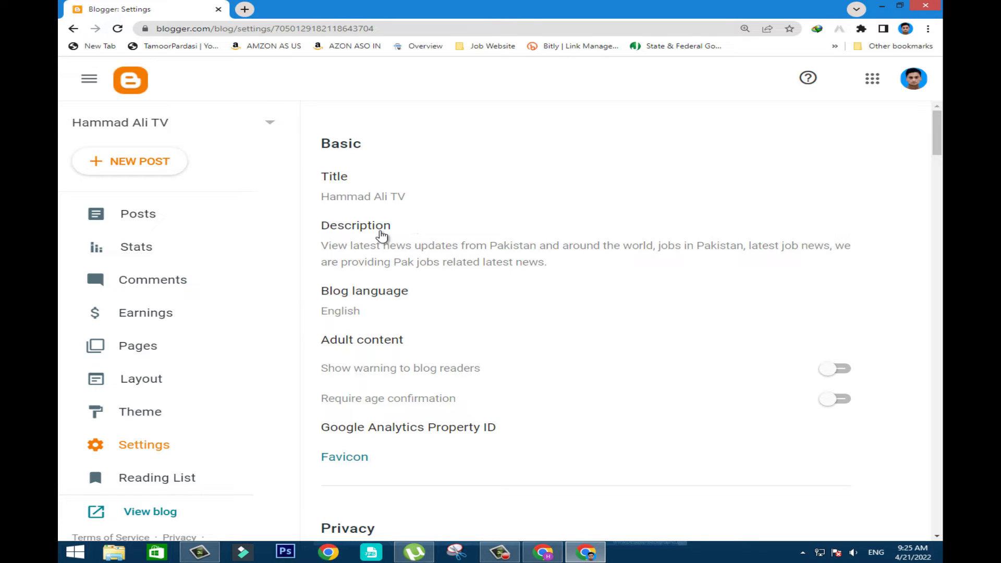
# Step: Compare the description, blog language, adult content and favicon entries in the Basic settings of both blogs
pyautogui.click(541, 551)
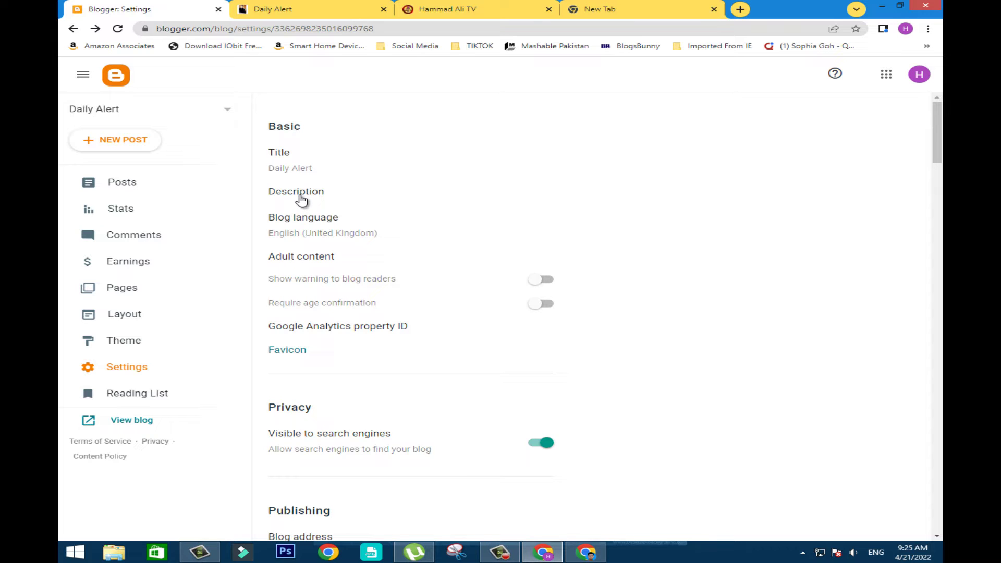
pyautogui.click(584, 551)
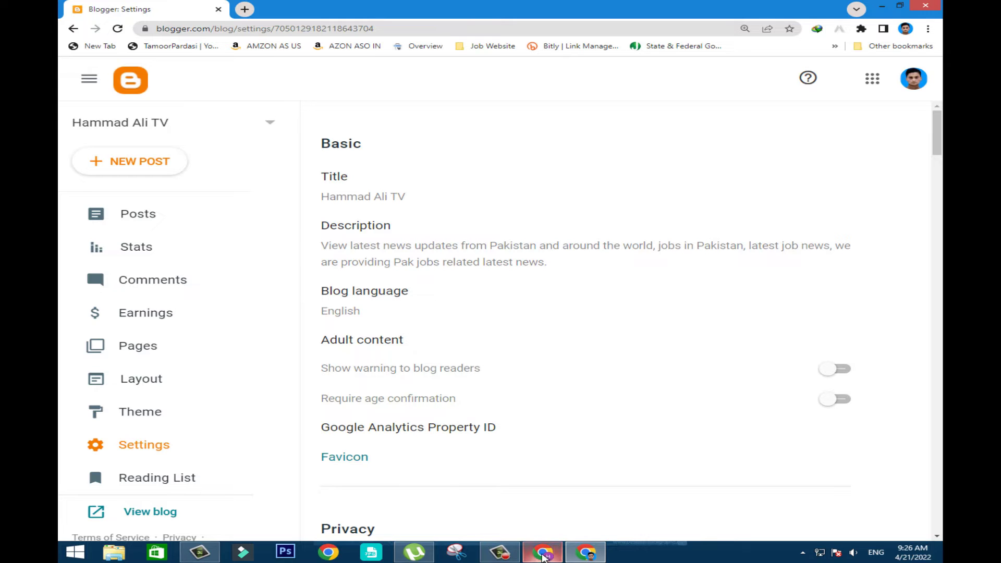
pyautogui.moveTo(543, 551)
pyautogui.hotkey('alt', 'Tab')
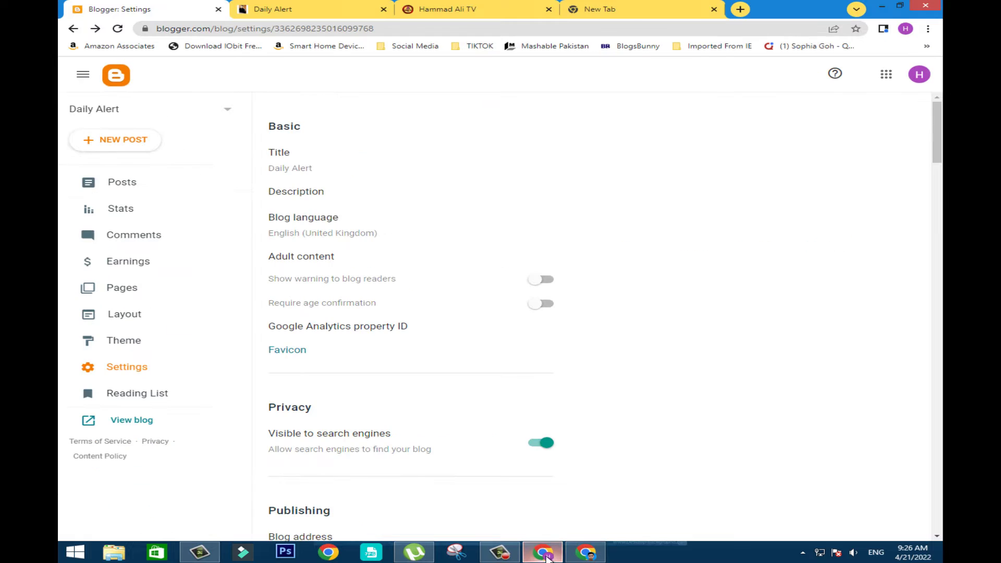
pyautogui.click(589, 547)
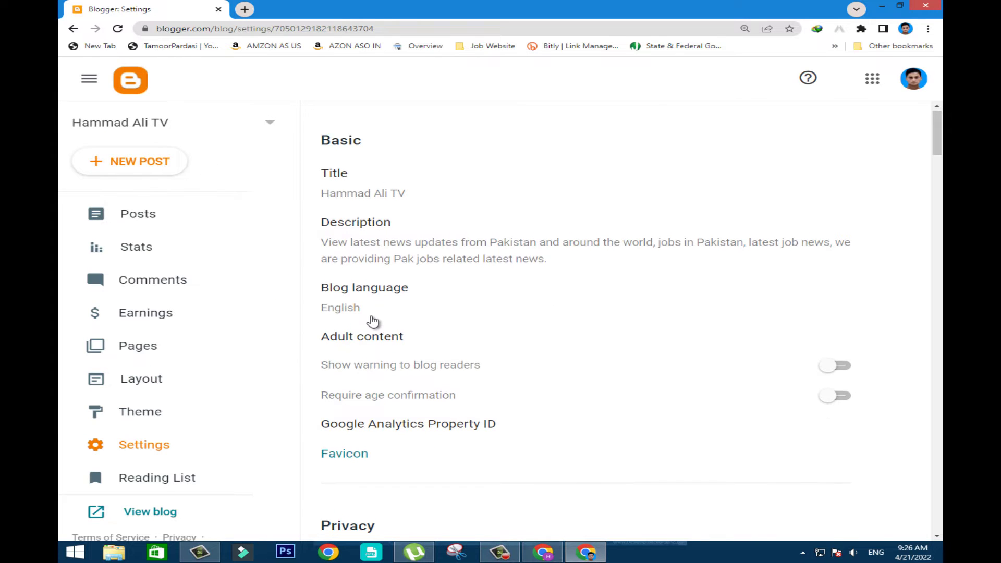
pyautogui.scroll(-1, 372, 321)
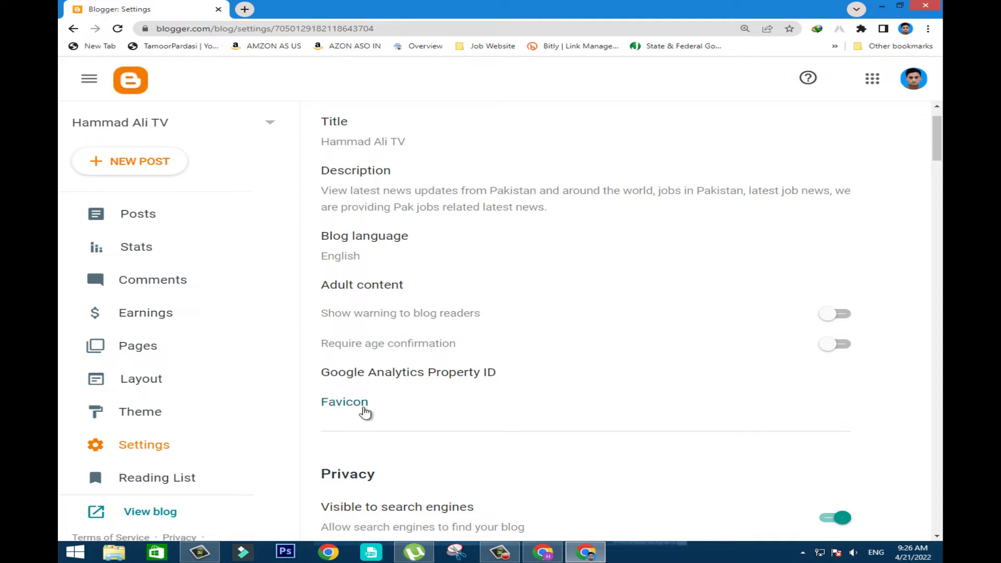
pyautogui.click(585, 551)
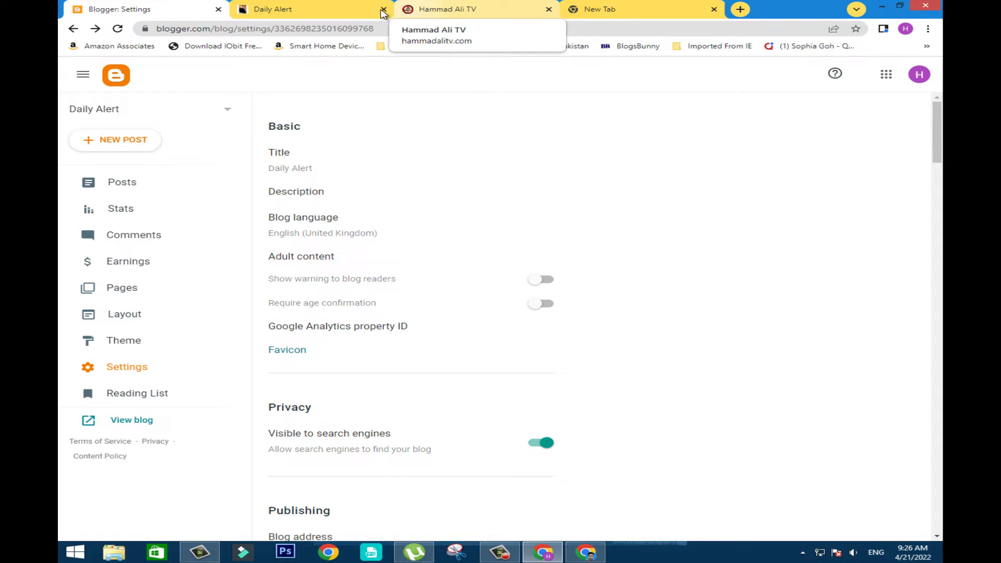
# Step: Look at the live Daily Alert site and its tab icon, and open the blog's favicon configuration from the settings
pyautogui.click(271, 12)
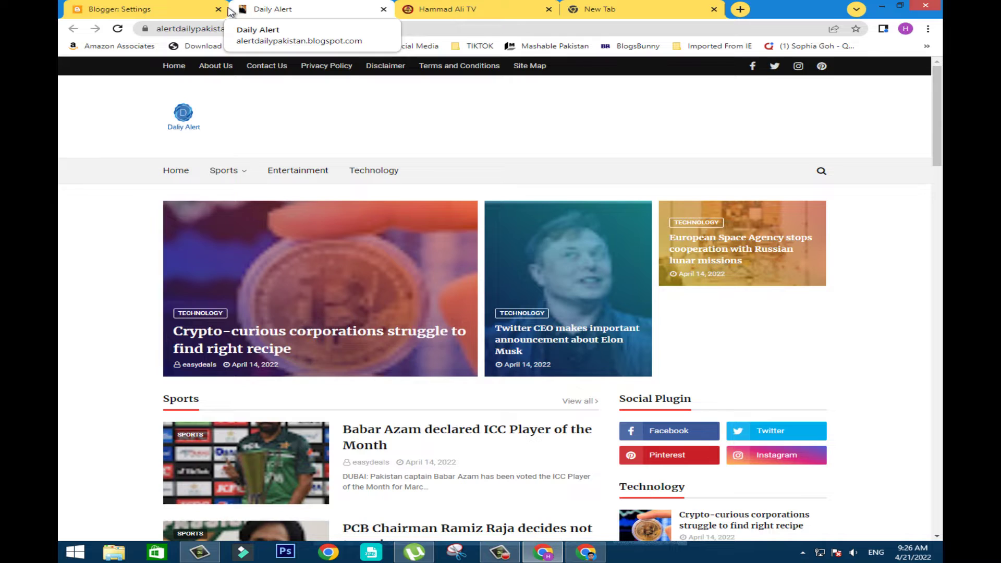
pyautogui.hotkey('ctrl', 'shift', 'Tab')
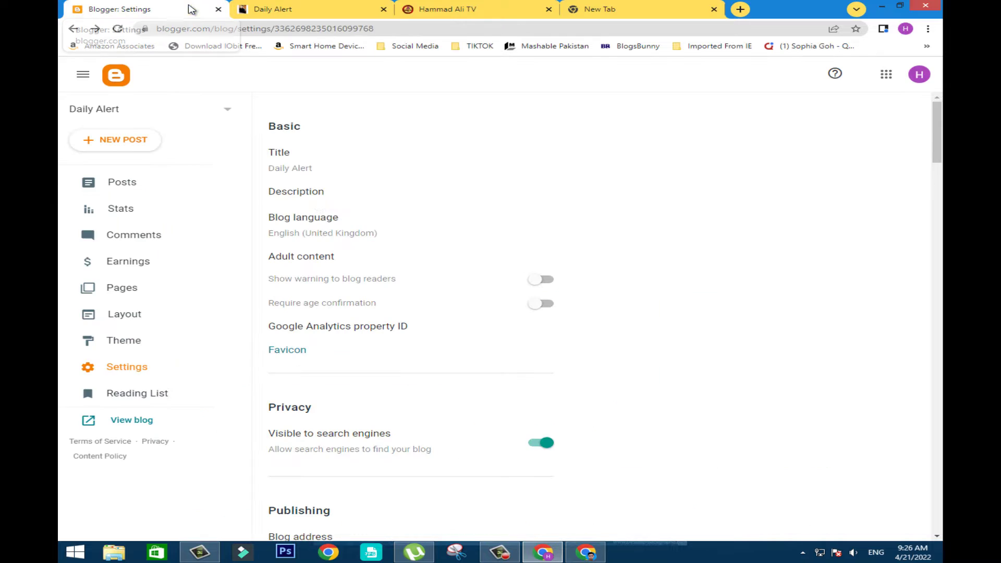
pyautogui.click(293, 356)
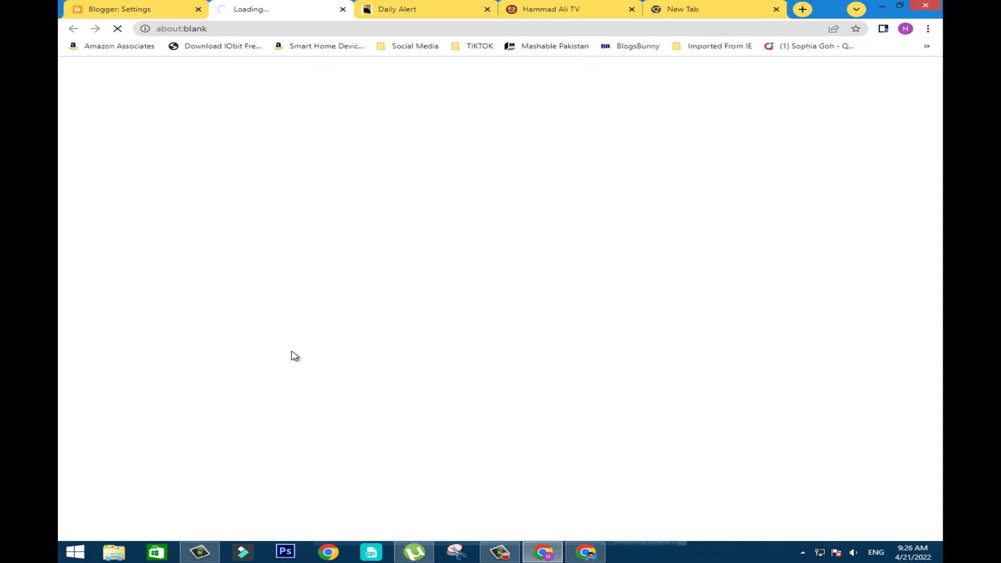
# Step: Search Google for "favicon generator" and open the Favicon & App Icon Generator site
pyautogui.click(721, 11)
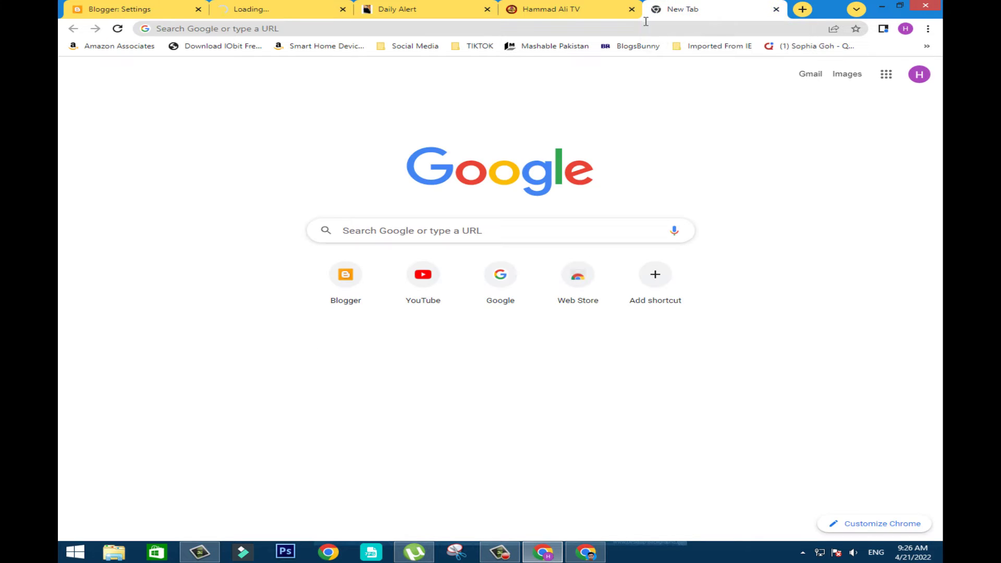
pyautogui.click(537, 29)
pyautogui.write('goog')
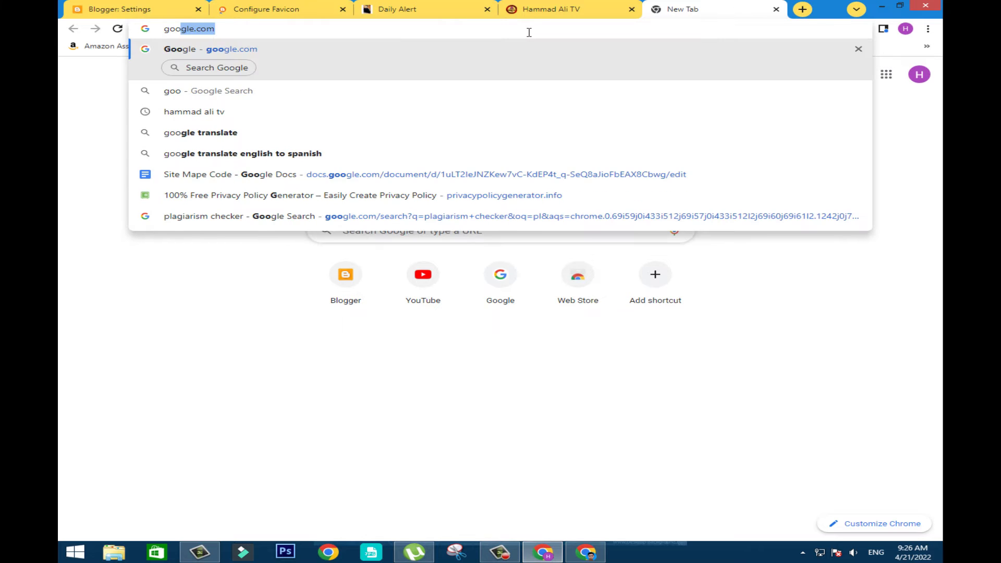
pyautogui.press('BackSpace')
pyautogui.press('BackSpace')
pyautogui.press('BackSpace')
pyautogui.press('BackSpace')
pyautogui.write('favicon generator')
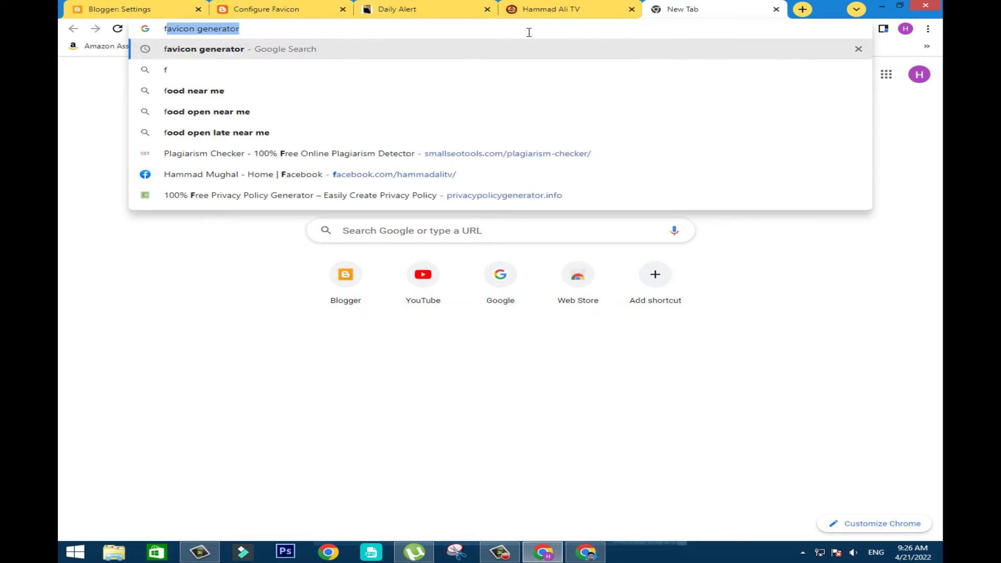
pyautogui.press('Return')
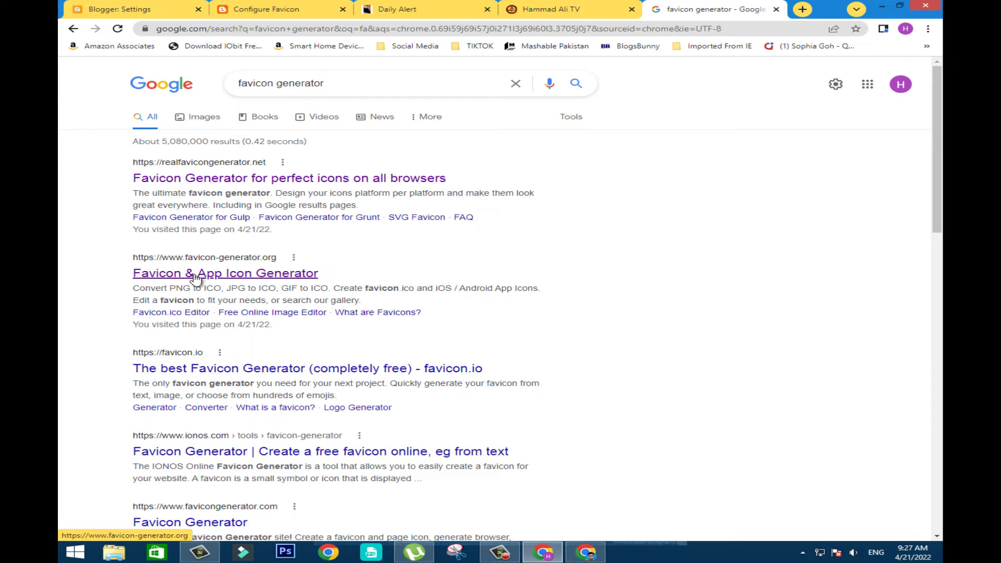
pyautogui.click(227, 278)
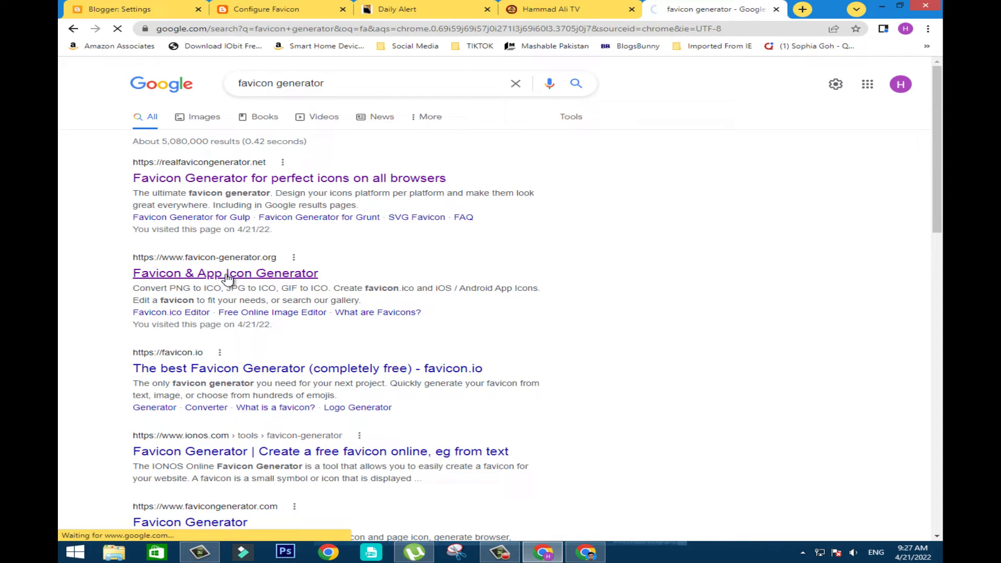
# Step: Load Date Setting Format.png into the favicon generator as the source image, and close the generator without creating a favicon
pyautogui.click(281, 9)
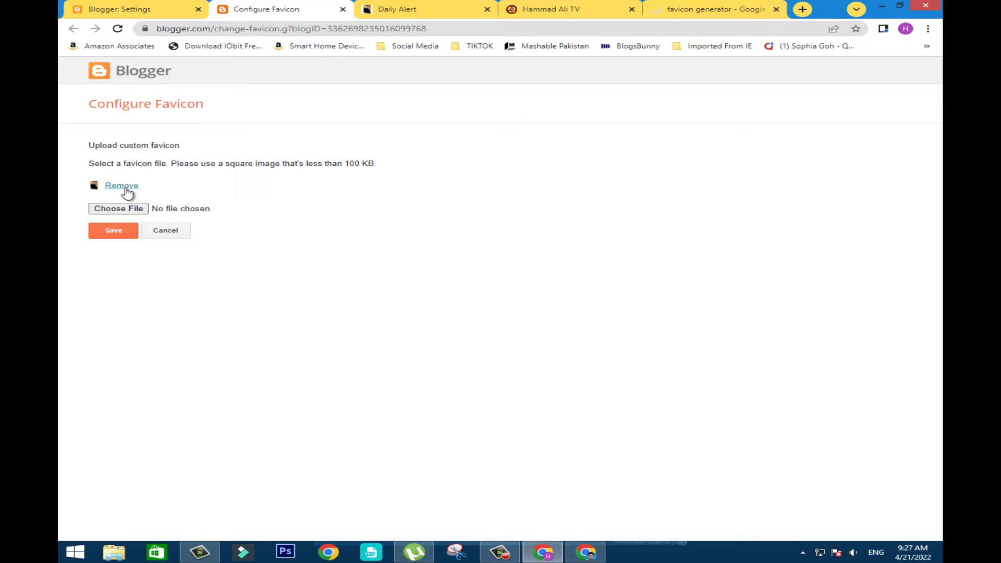
pyautogui.click(714, 8)
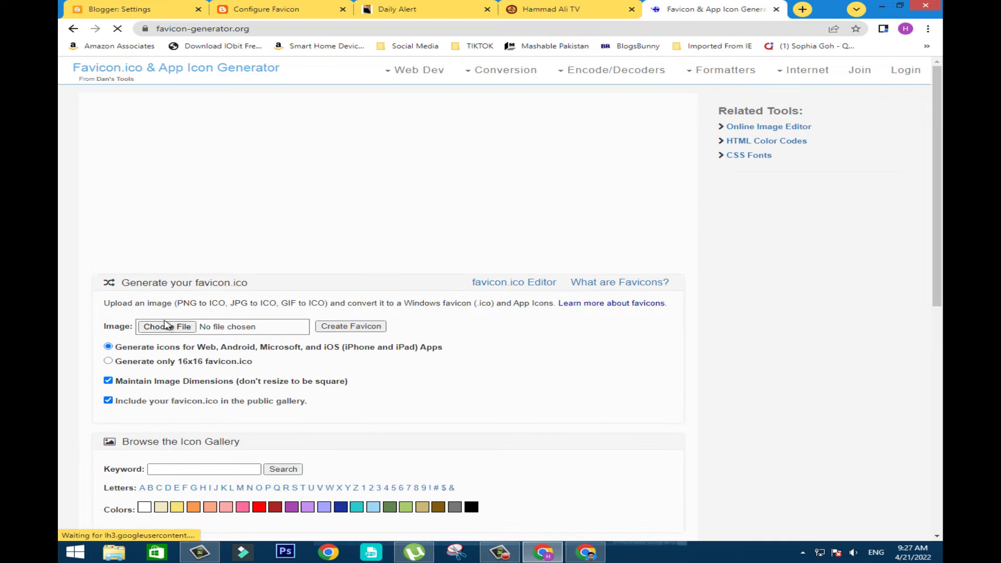
pyautogui.click(166, 326)
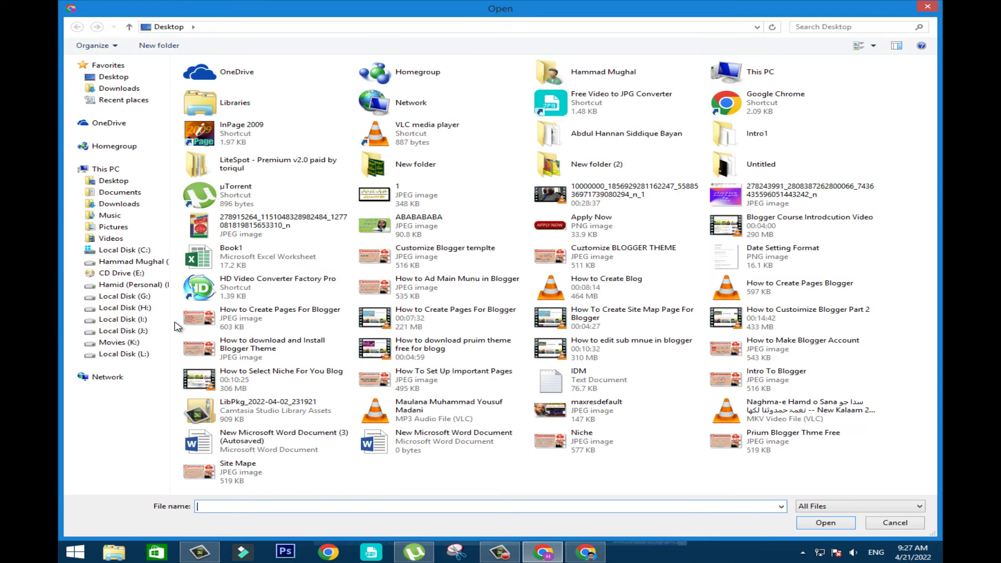
pyautogui.doubleClick(751, 255)
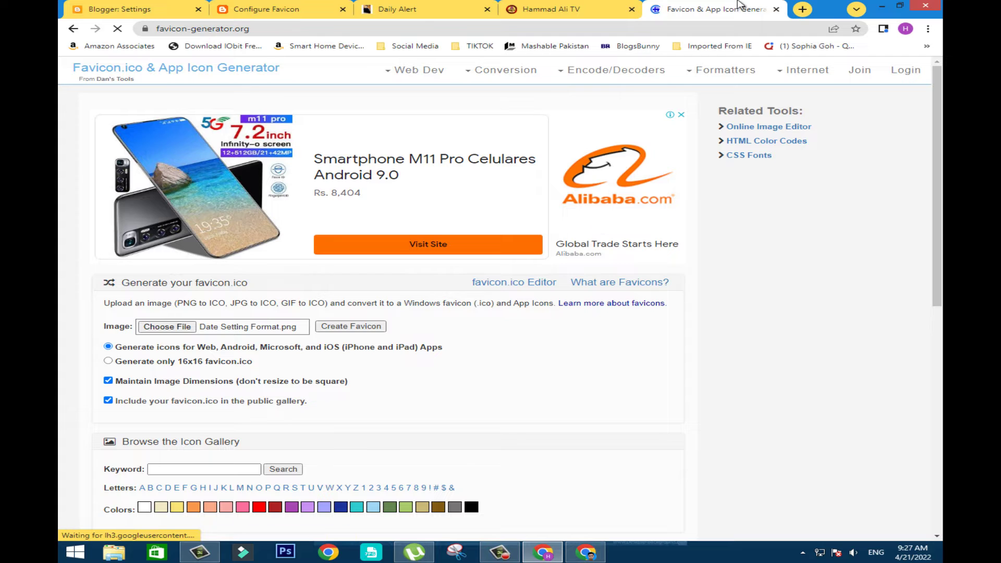
pyautogui.click(776, 9)
# Step: Open the file selection for a custom favicon on the Configure Favicon page, cancel it and close the page
pyautogui.click(433, 9)
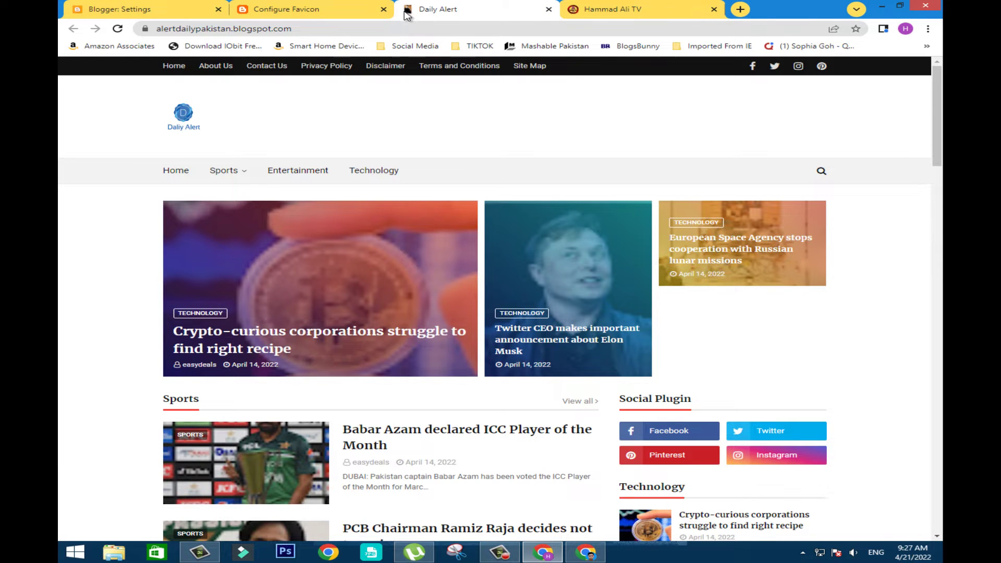
pyautogui.click(130, 10)
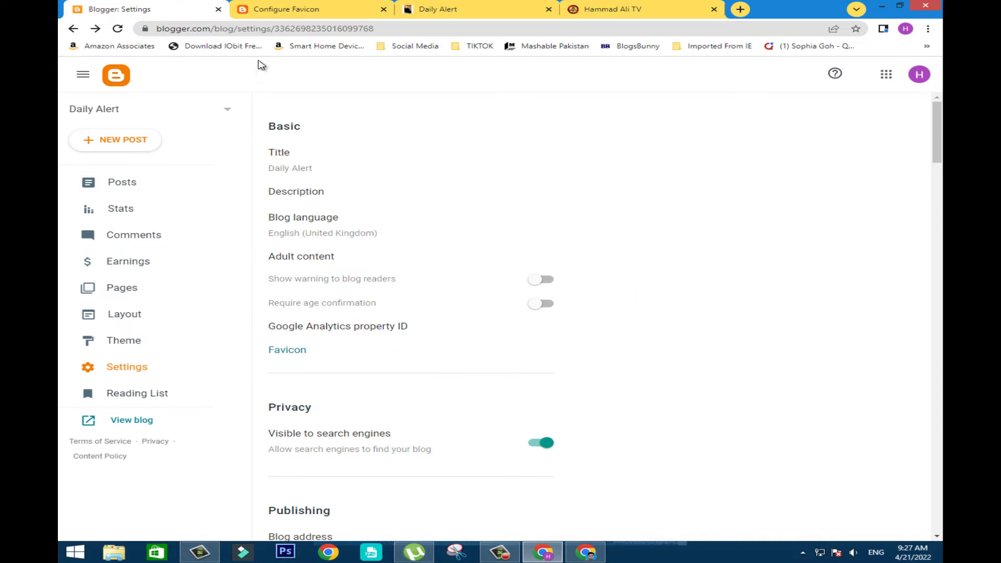
pyautogui.hotkey('ctrl', 'Tab')
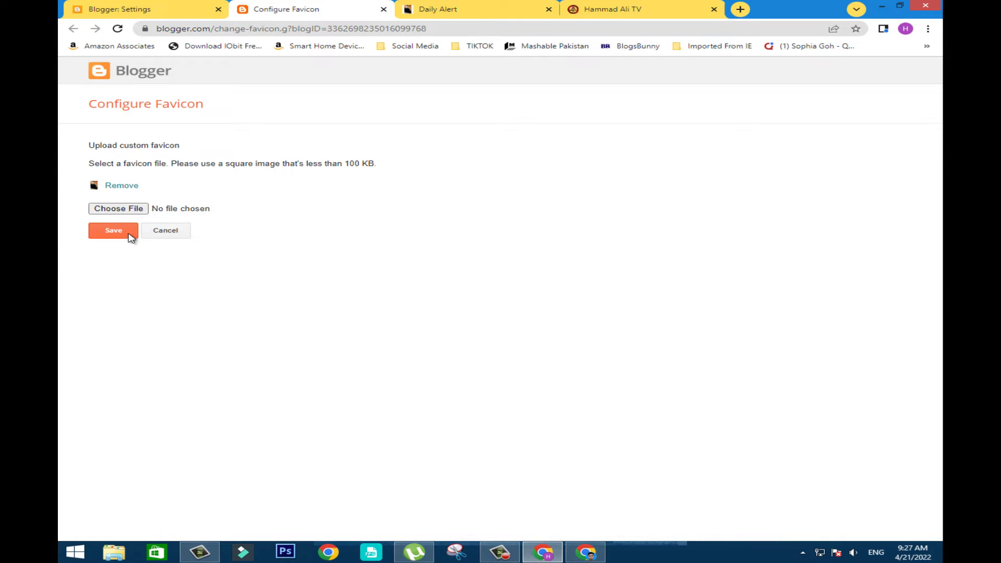
pyautogui.click(136, 207)
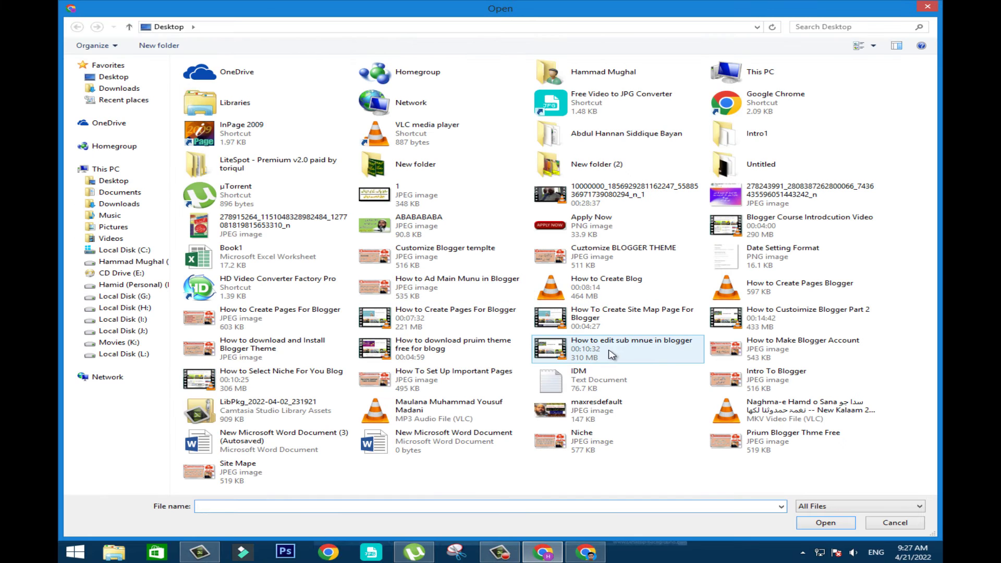
pyautogui.click(932, 6)
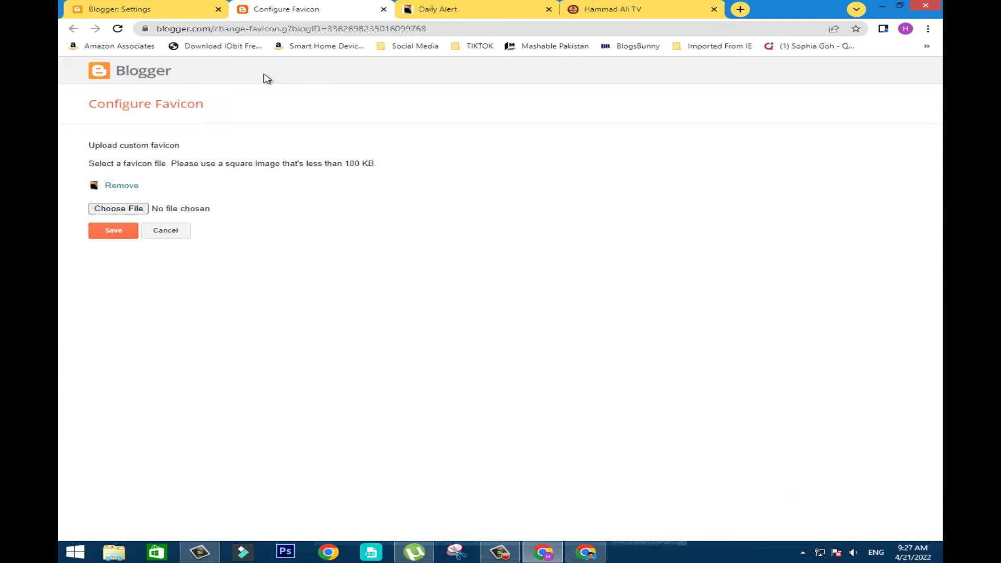
pyautogui.click(383, 9)
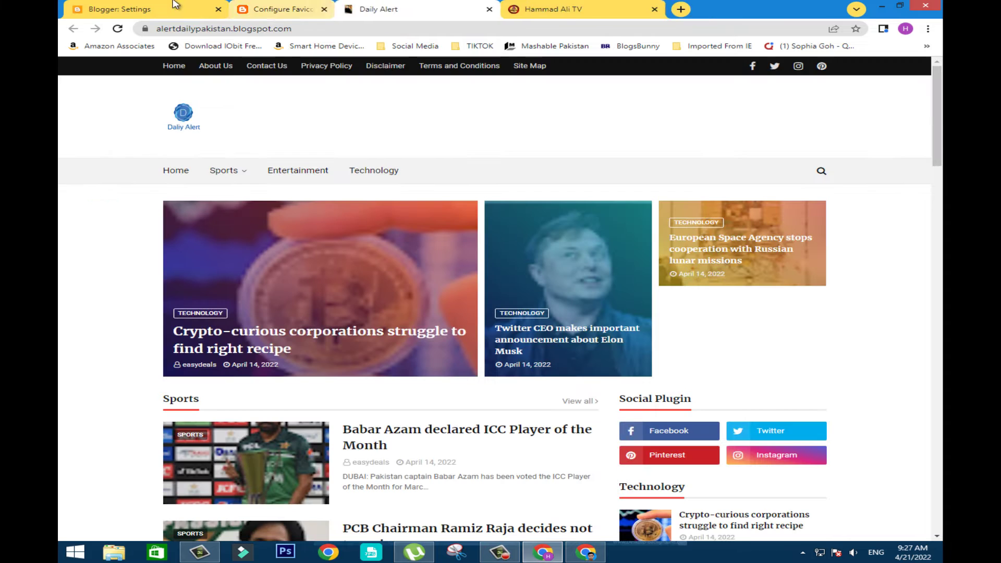
# Step: Review the Privacy, Publishing and HTTPS sections of the Daily Alert blog's settings
pyautogui.click(177, 10)
pyautogui.scroll(-3, 351, 350)
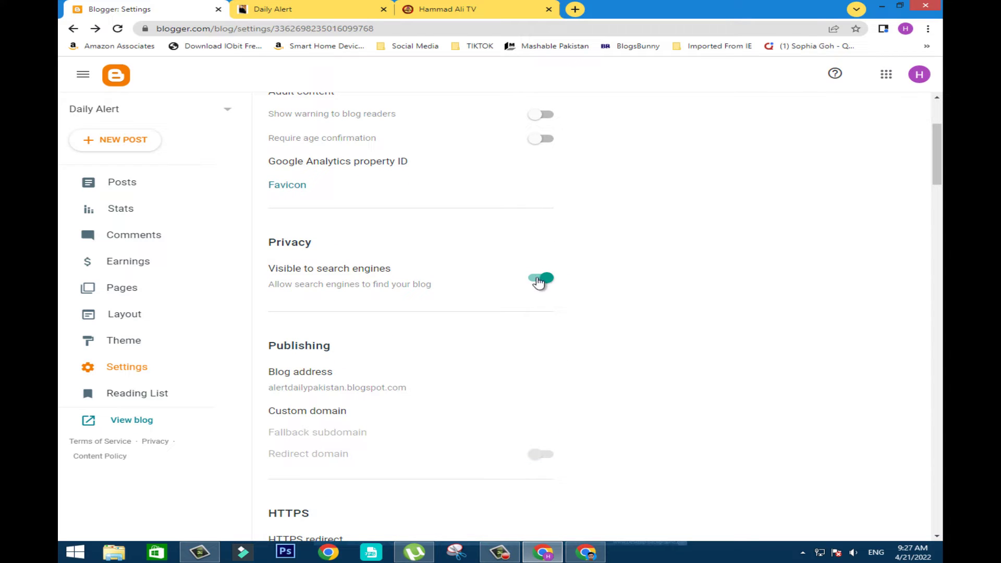
pyautogui.scroll(-2, 476, 284)
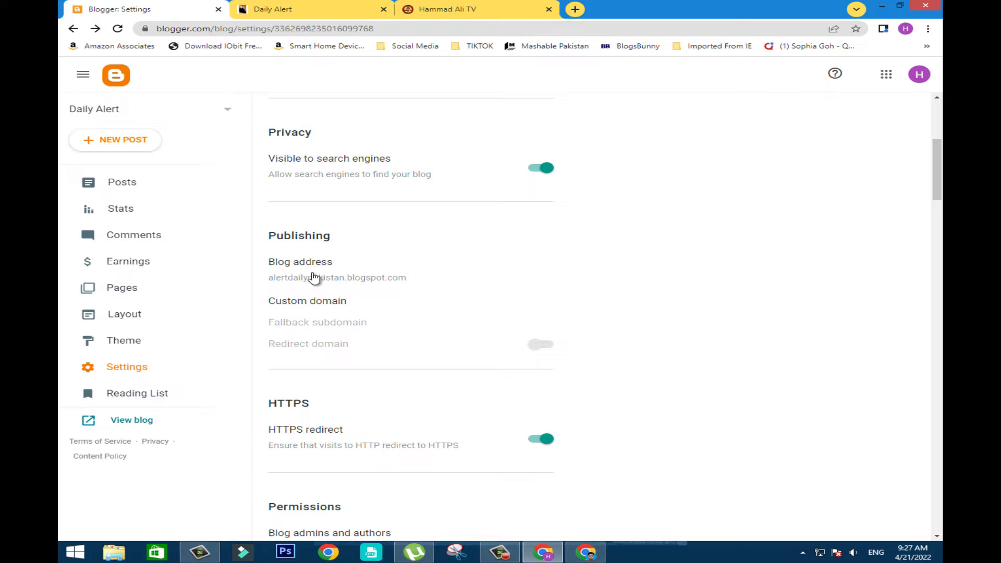
# Step: Check the blog address against the live Daily Alert site, and review the HTTPS, Permissions and Posts settings
pyautogui.click(271, 11)
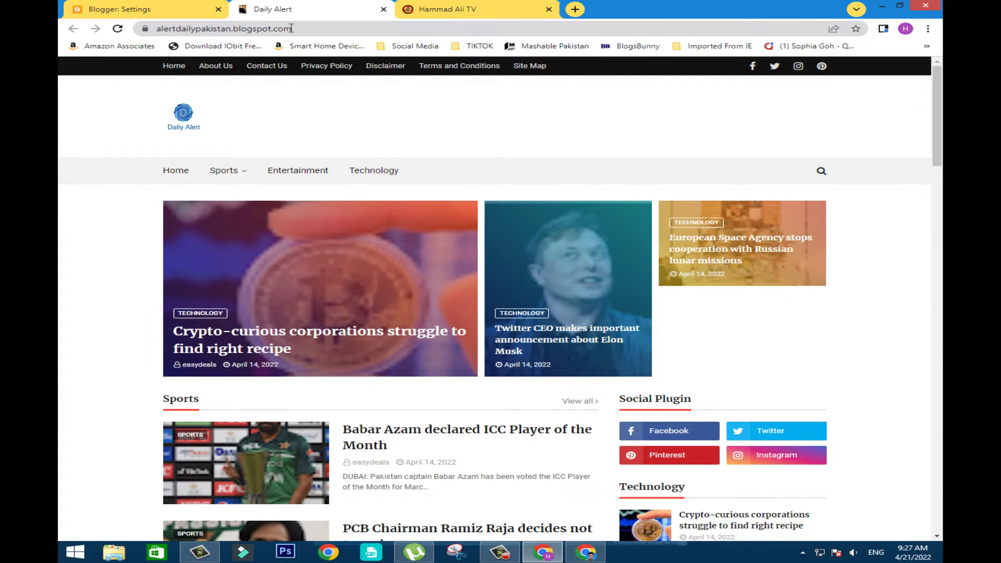
pyautogui.click(151, 10)
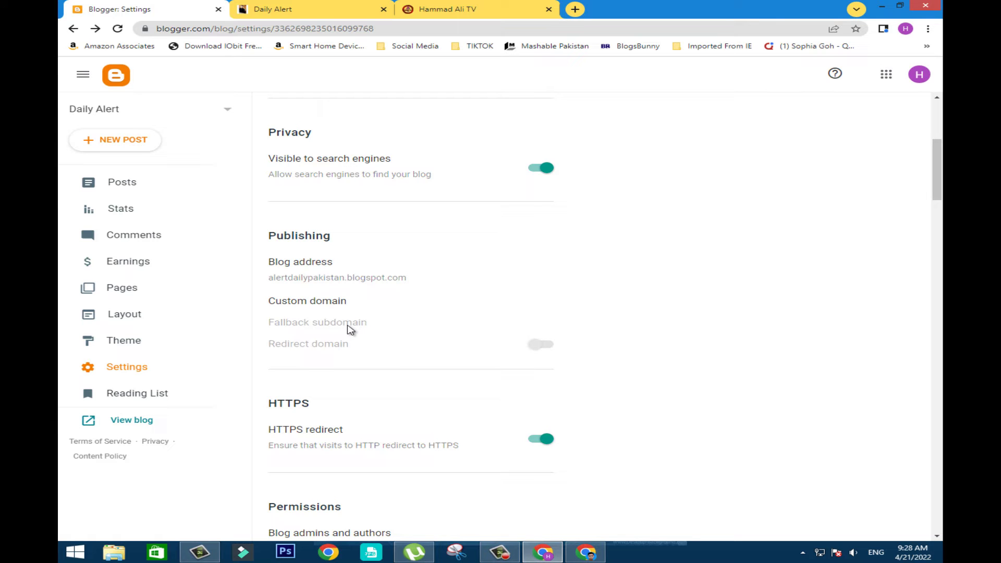
pyautogui.scroll(-3, 322, 266)
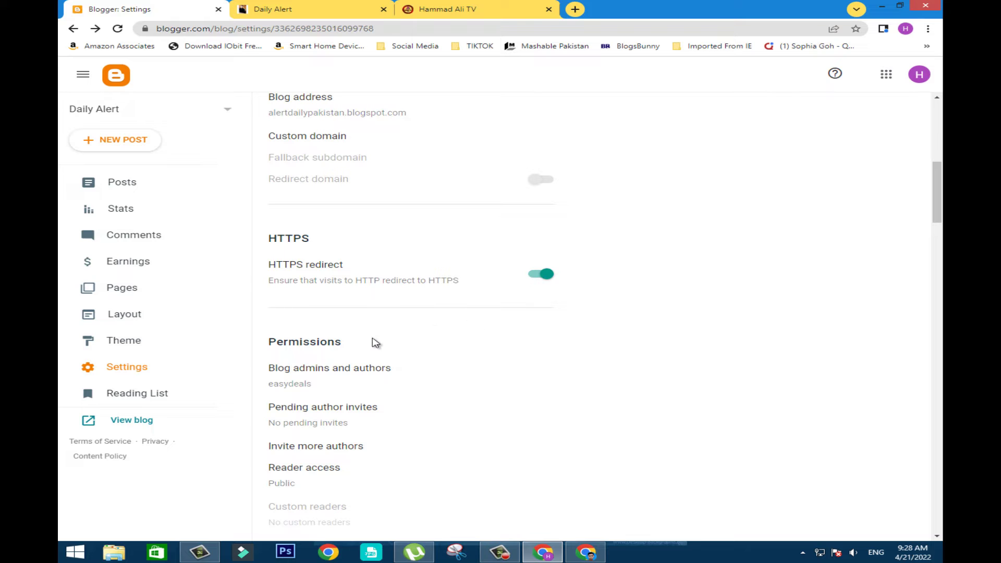
pyautogui.scroll(-1, 370, 342)
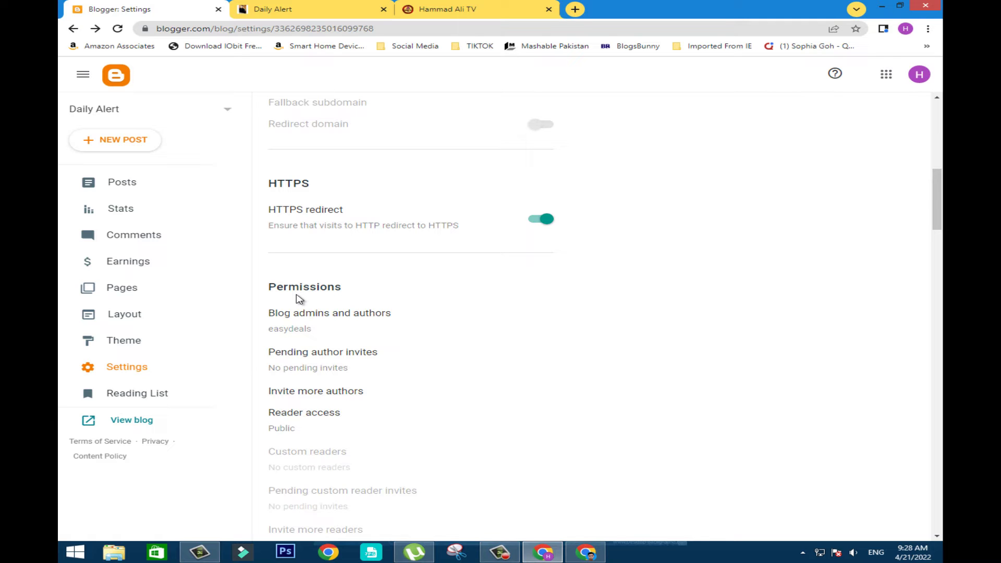
pyautogui.scroll(-5, 302, 298)
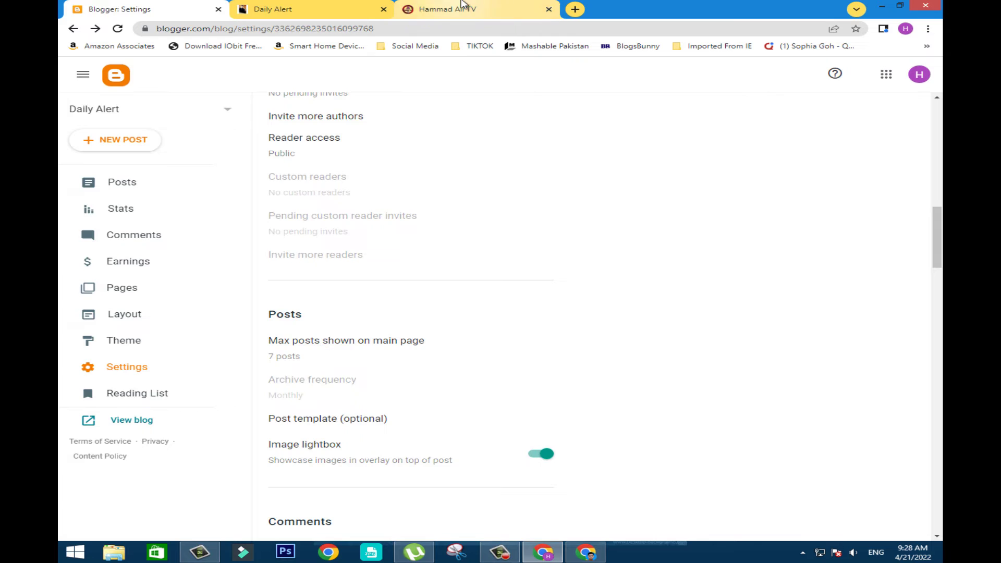
# Step: Look through the recent posts on the reference blog's home page as an example for the main-page post limit, and return to the settings
pyautogui.click(462, 8)
pyautogui.scroll(-10, 346, 300)
pyautogui.scroll(-6, 347, 301)
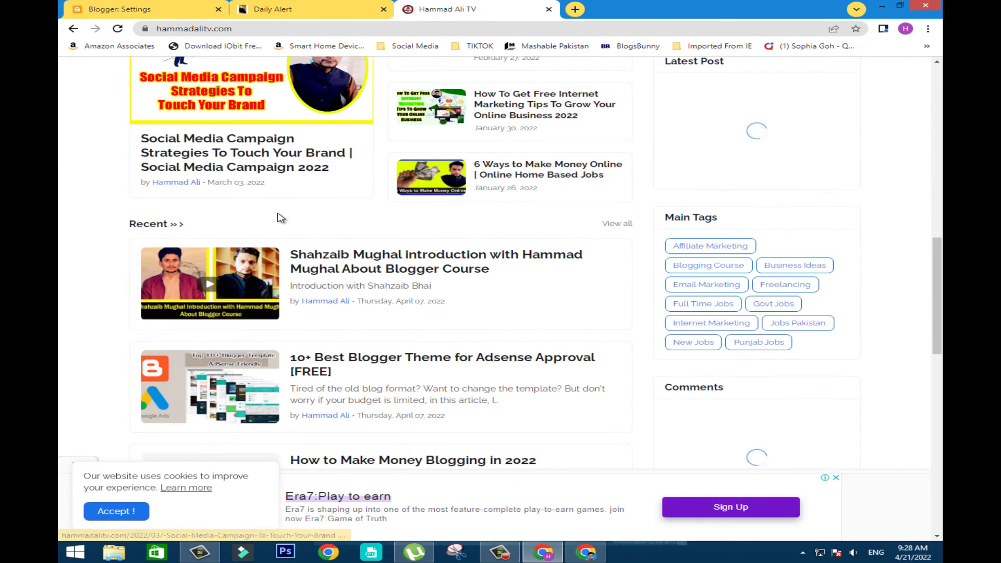
pyautogui.scroll(-10, 189, 236)
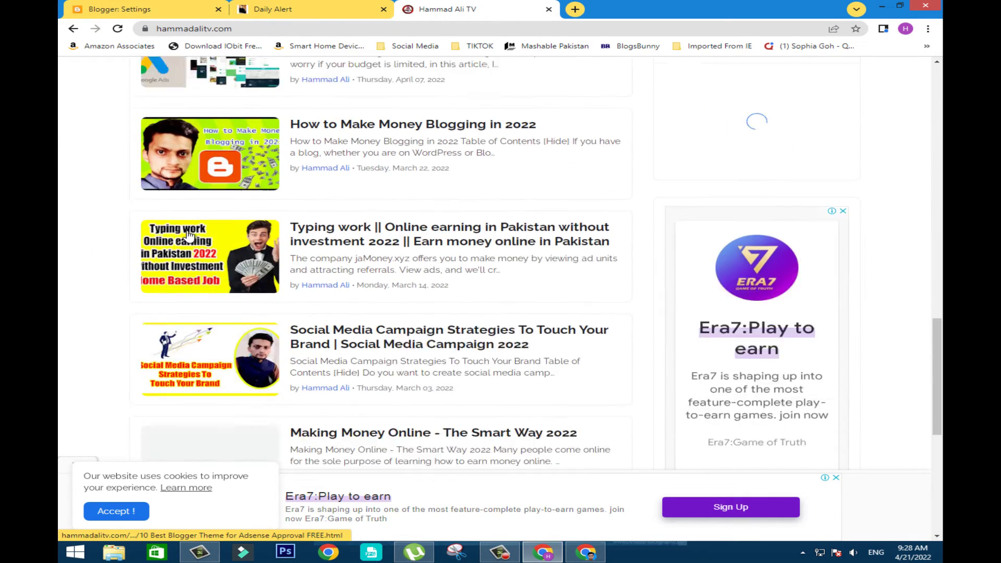
pyautogui.click(151, 9)
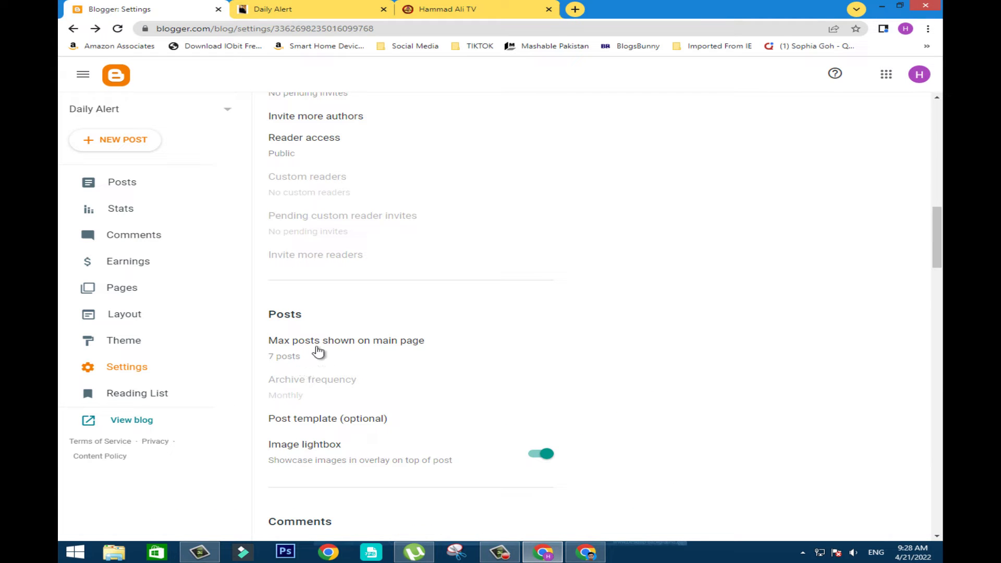
# Step: Review the Posts, Comments and Email sections of the Daily Alert settings, down to Formatting
pyautogui.scroll(-2, 324, 347)
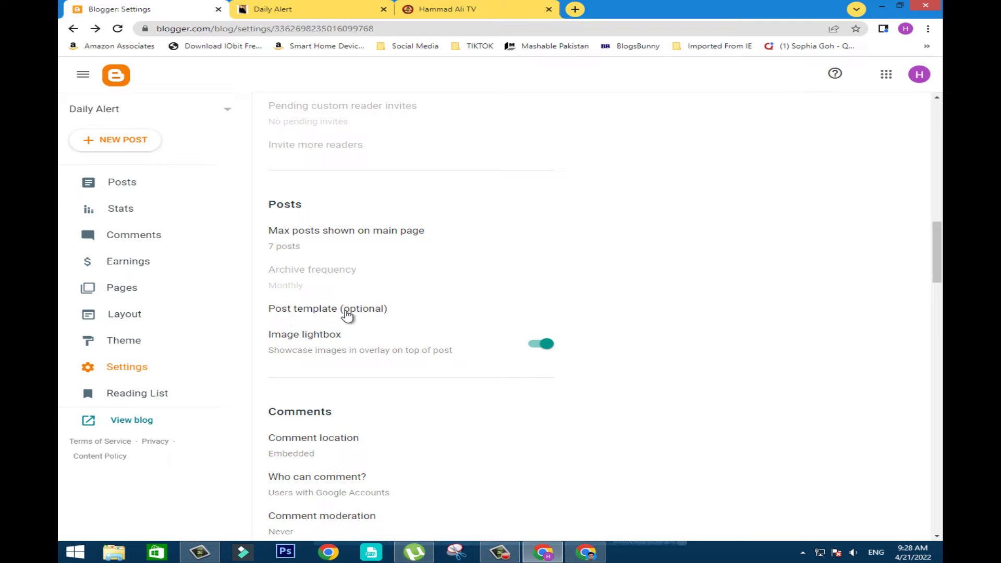
pyautogui.scroll(-2, 482, 348)
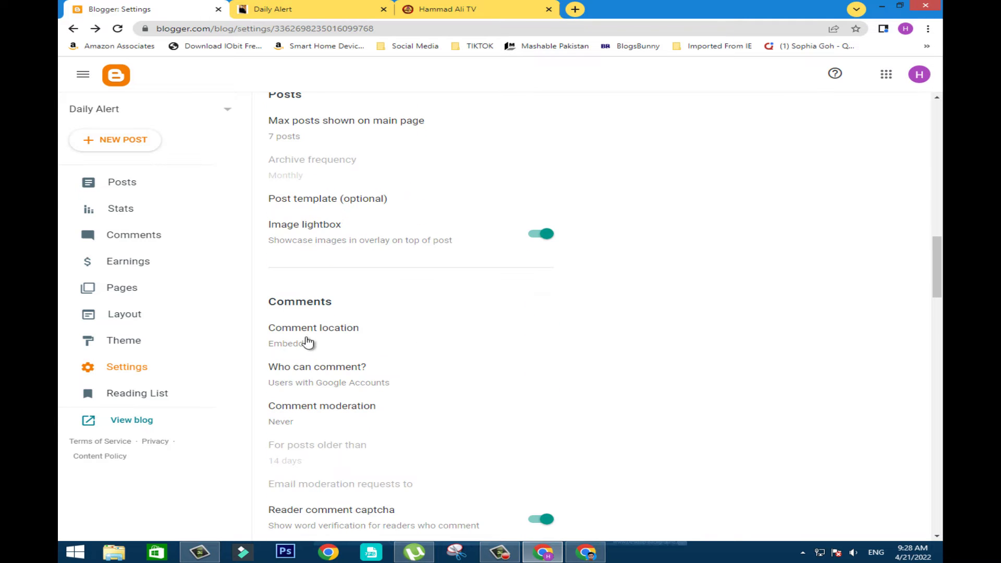
pyautogui.scroll(-3, 295, 375)
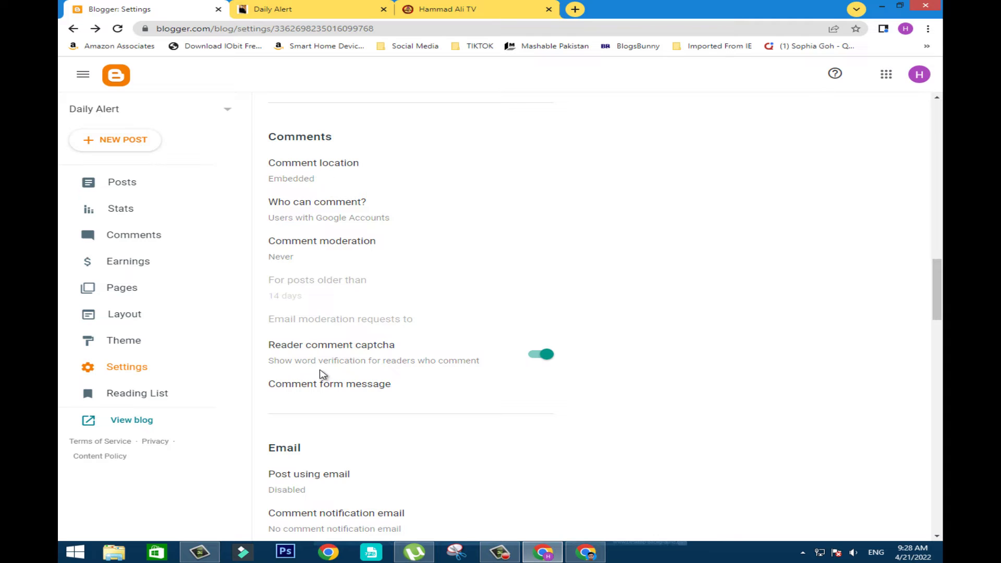
pyautogui.scroll(-2, 281, 371)
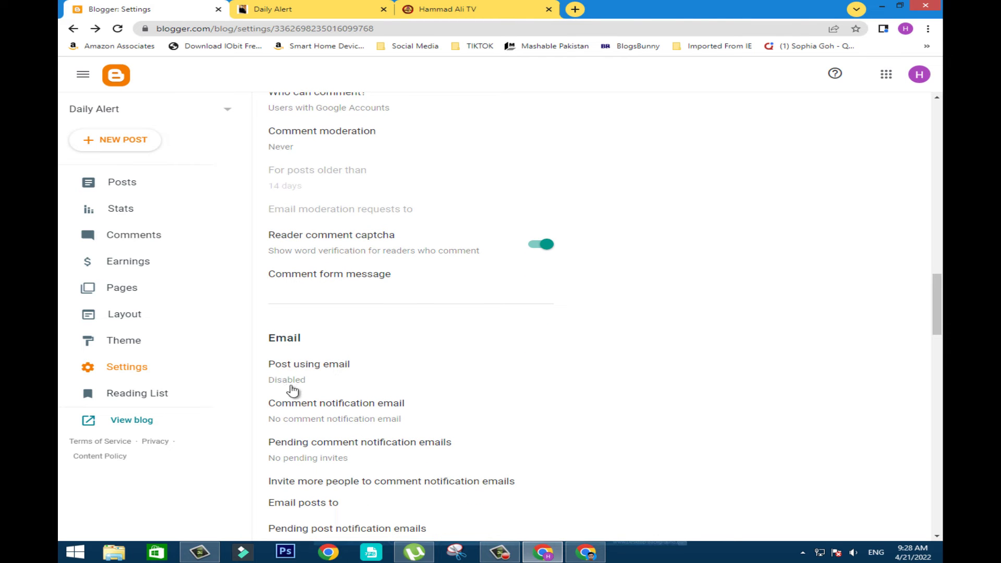
pyautogui.scroll(-1, 384, 407)
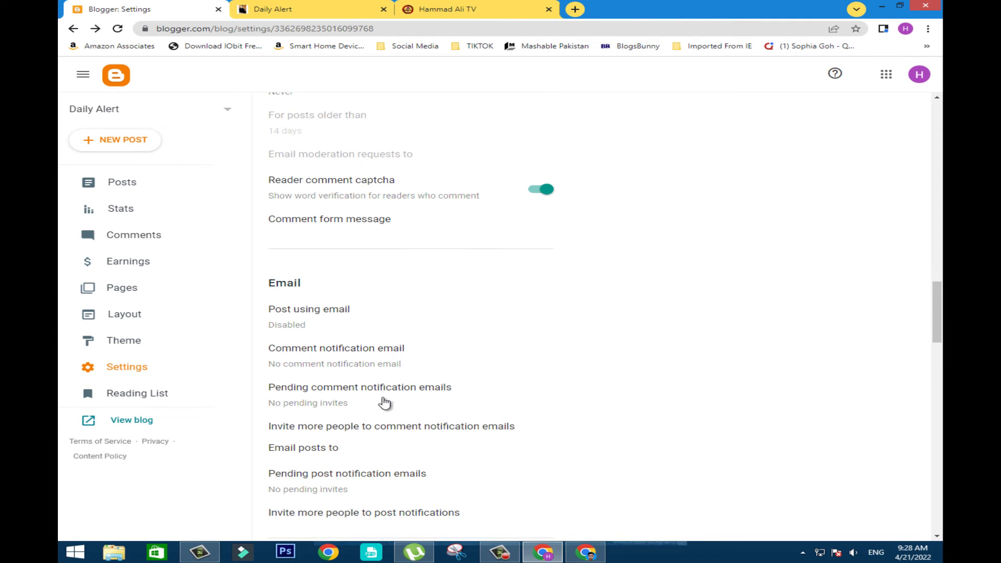
pyautogui.scroll(-2, 382, 394)
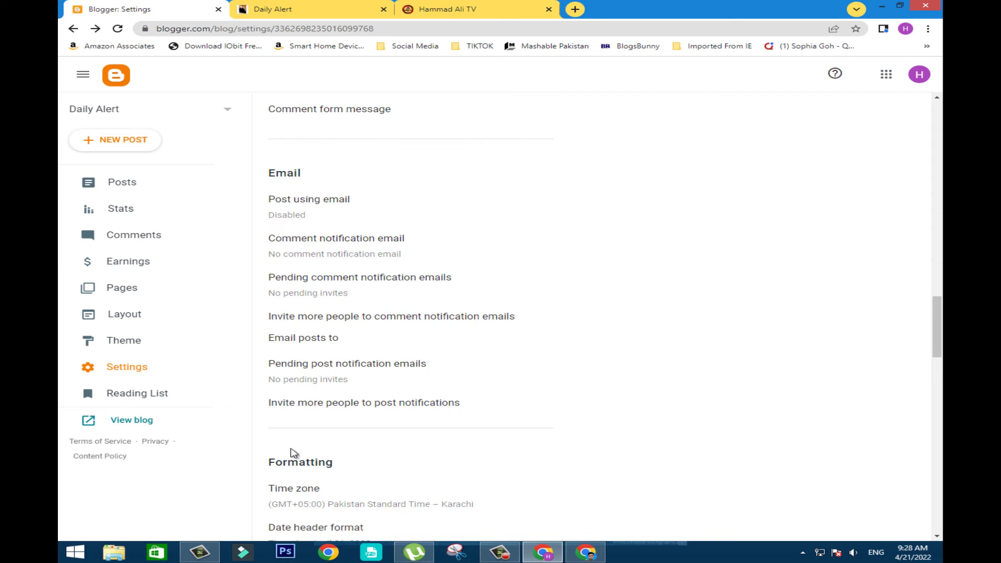
pyautogui.scroll(-1, 293, 452)
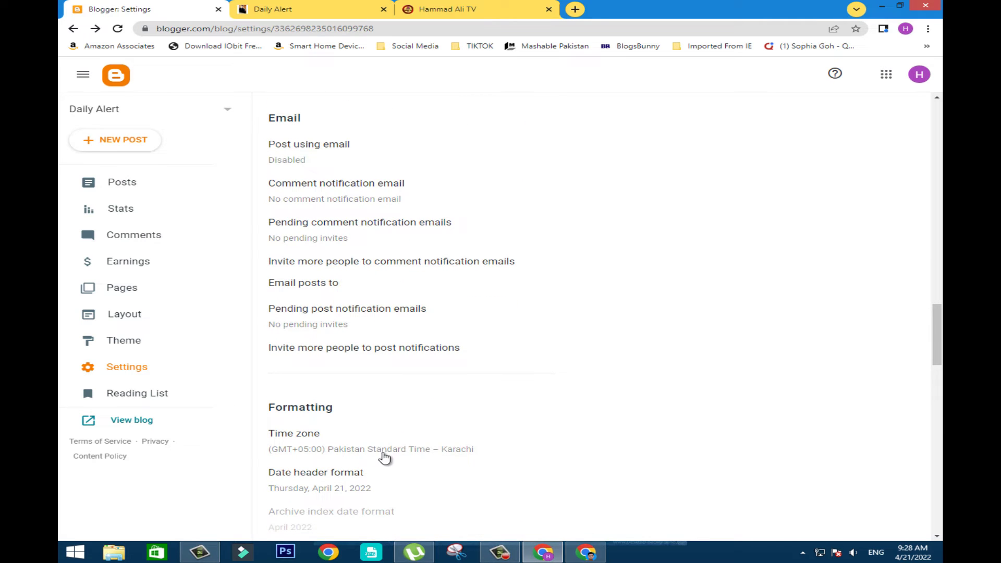
# Step: Browse the available time zones for the blog and save the Time zone setting without choosing a different one
pyautogui.click(385, 452)
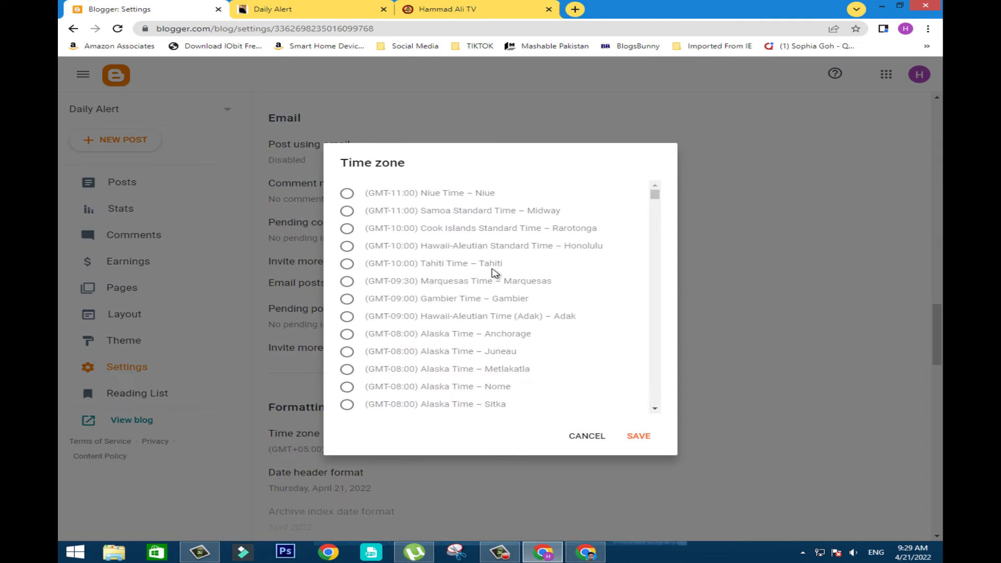
pyautogui.scroll(-20, 488, 298)
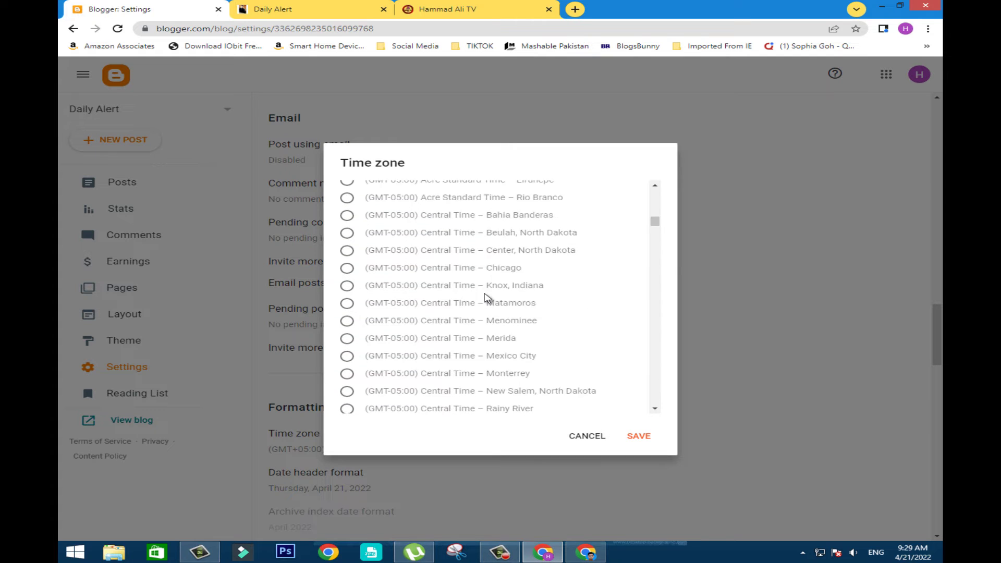
pyautogui.scroll(-5, 487, 298)
pyautogui.scroll(2, 487, 297)
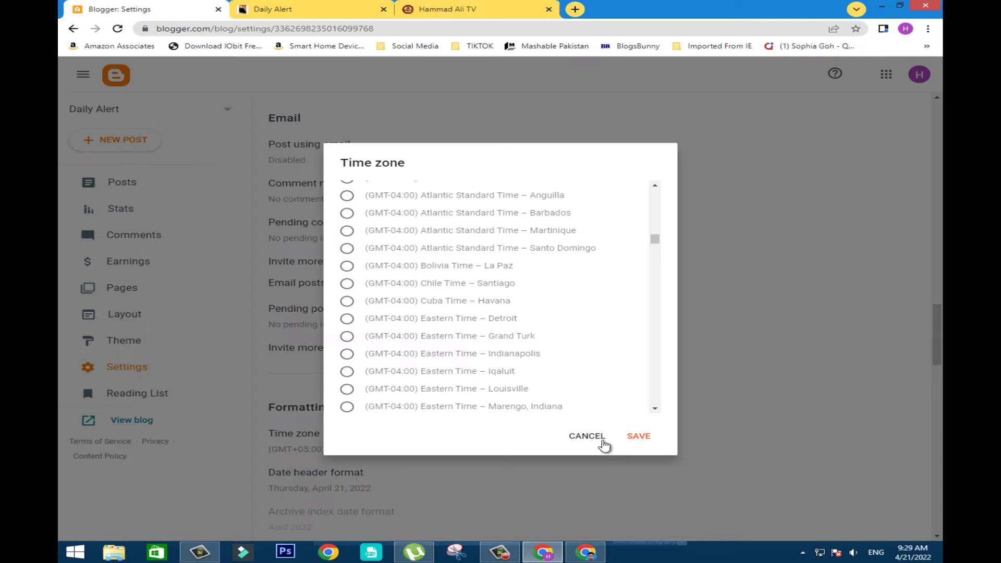
pyautogui.click(637, 436)
# Step: Review the remaining settings from Formatting through Site feed and General, and open the user profile for editing
pyautogui.scroll(-3, 391, 413)
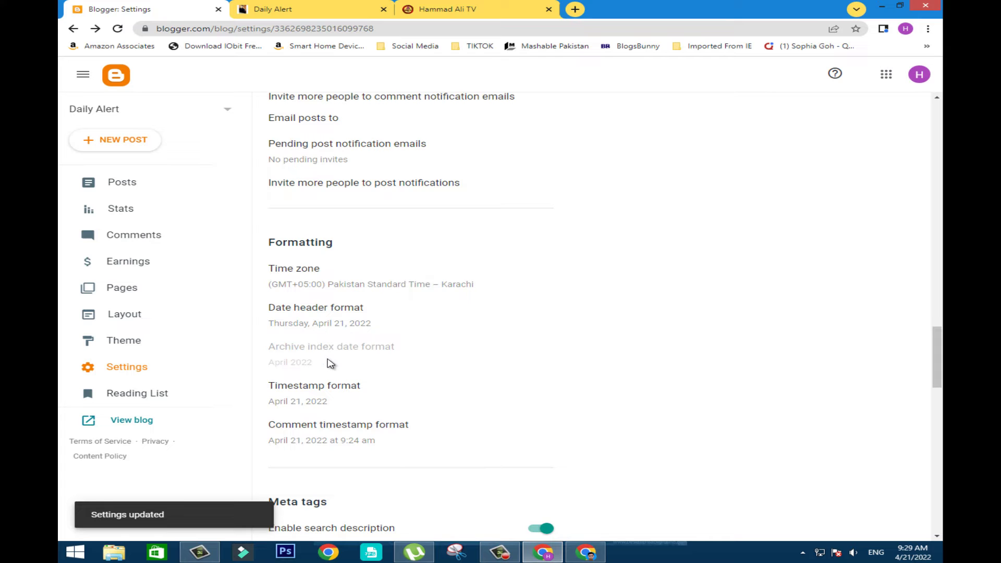
pyautogui.scroll(-2, 330, 363)
pyautogui.scroll(-3, 330, 360)
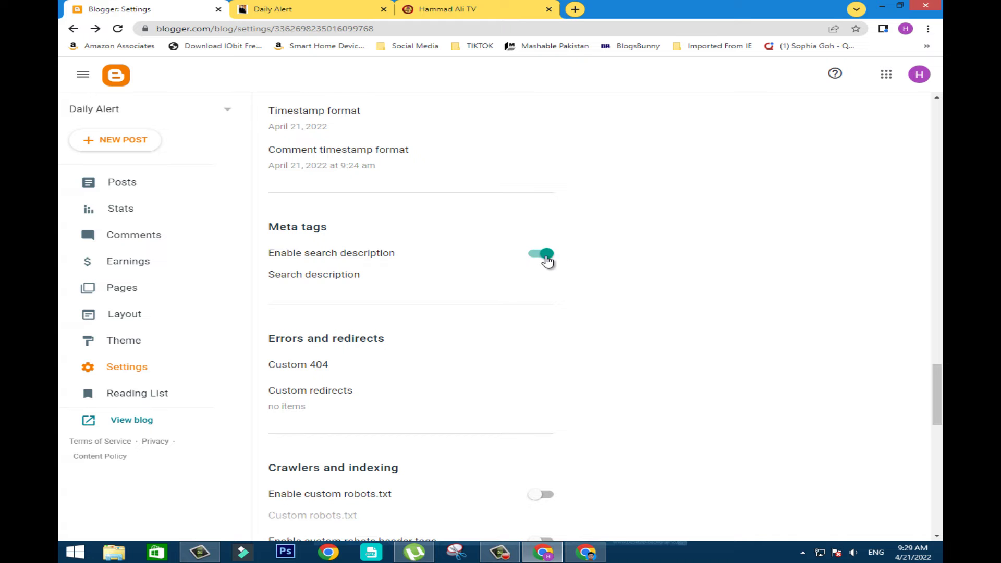
pyautogui.scroll(-3, 356, 337)
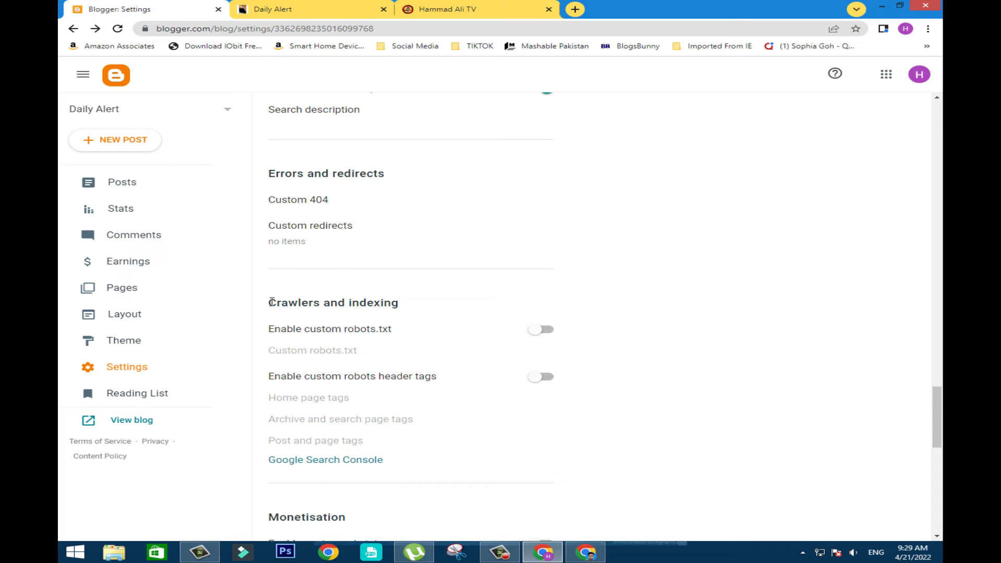
pyautogui.scroll(-4, 458, 391)
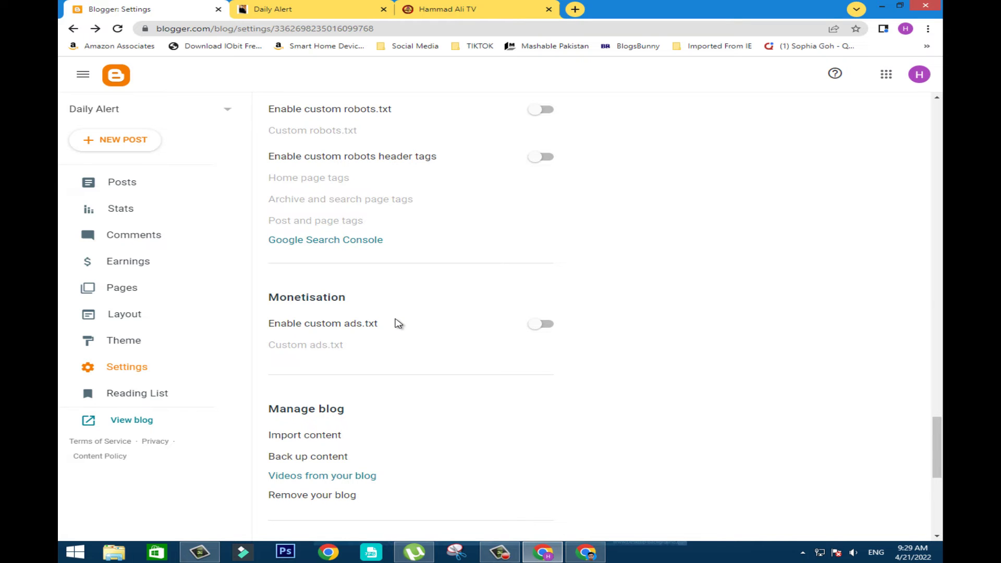
pyautogui.scroll(-4, 396, 324)
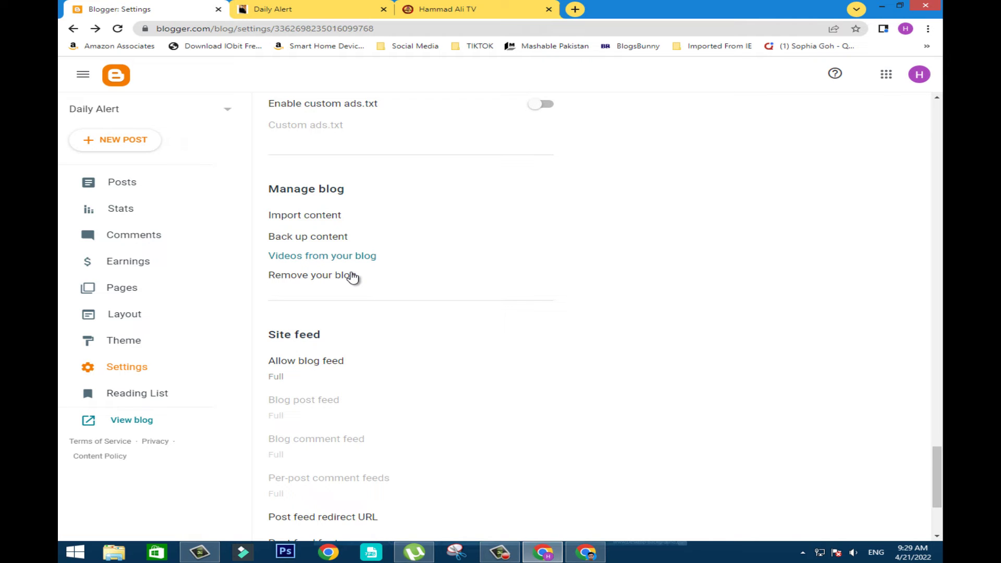
pyautogui.scroll(-2, 346, 278)
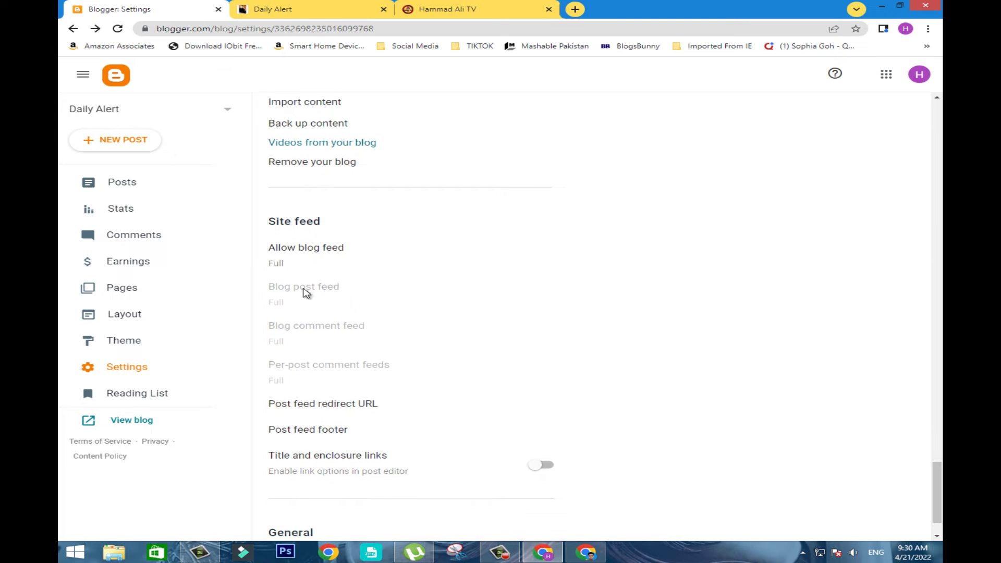
pyautogui.scroll(-1, 306, 293)
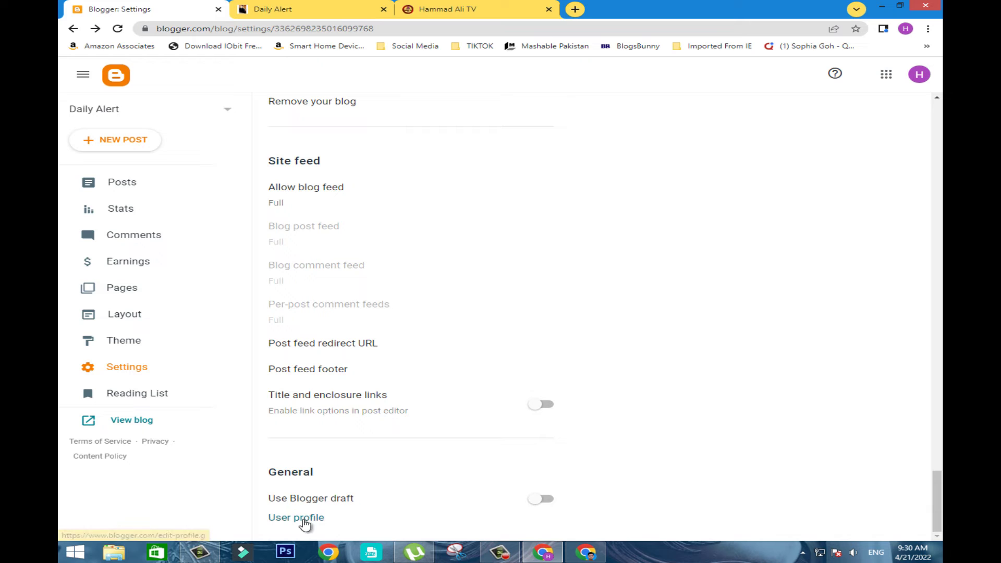
pyautogui.click(311, 521)
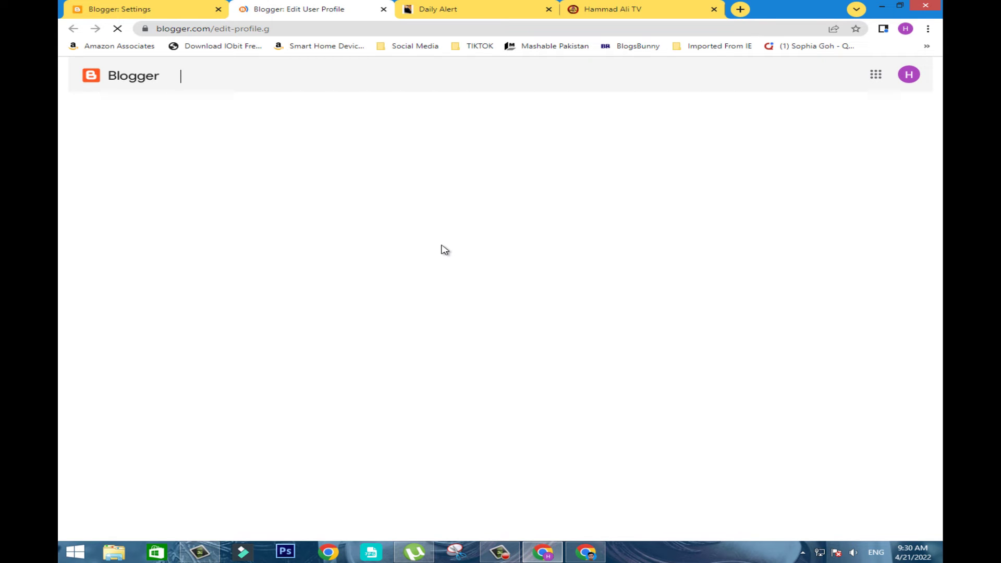
# Step: Open the post "Making Money Online - The Smart Way 2022" on the reference blog, closing the advertisement that interrupts
pyautogui.click(597, 8)
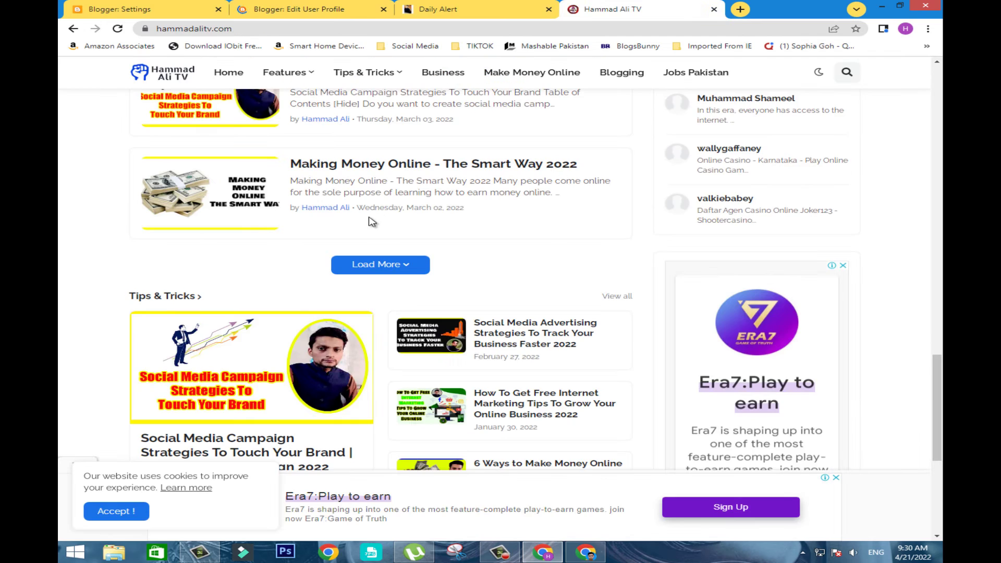
pyautogui.scroll(1, 353, 296)
pyautogui.scroll(-5, 353, 271)
pyautogui.scroll(5, 354, 240)
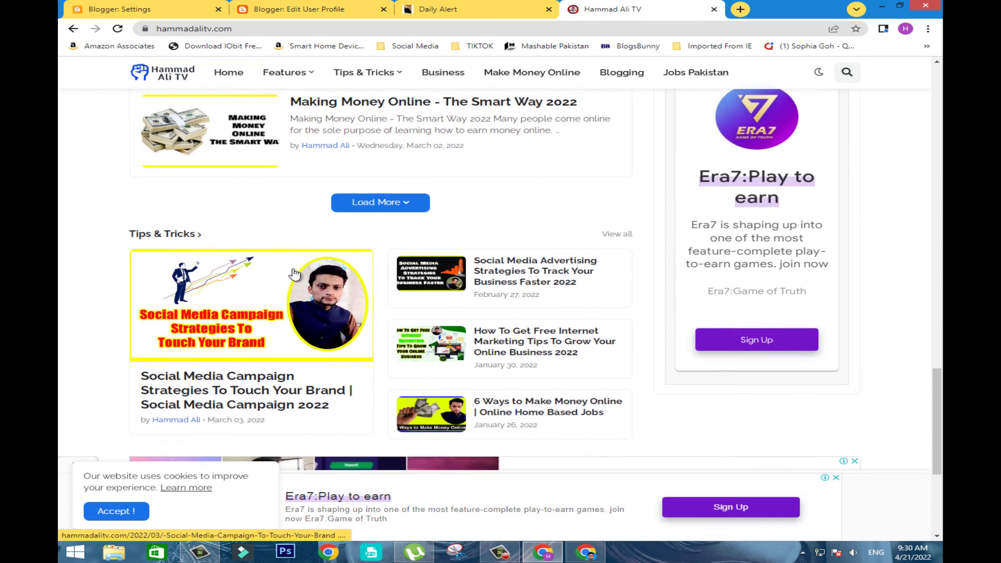
pyautogui.click(382, 172)
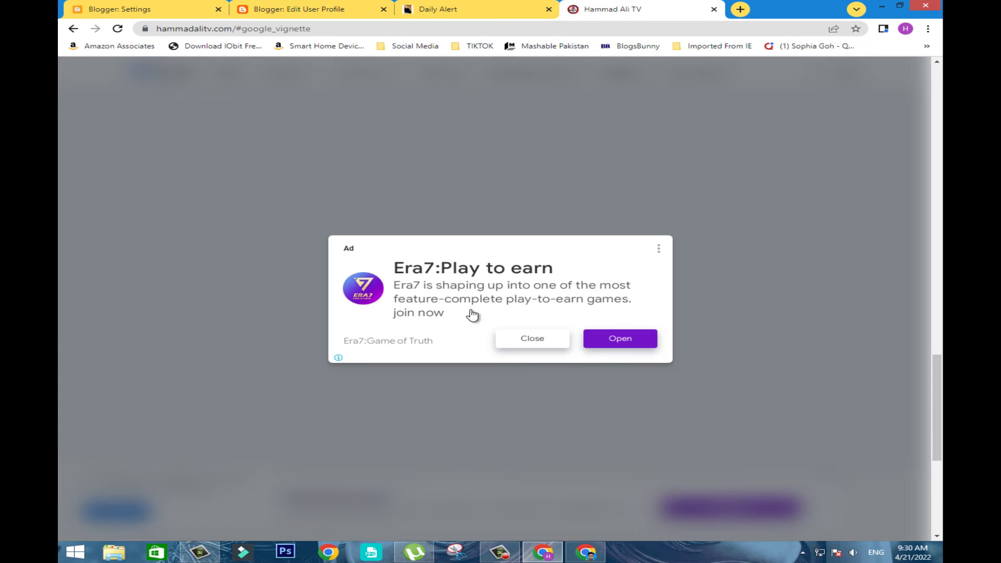
pyautogui.click(542, 343)
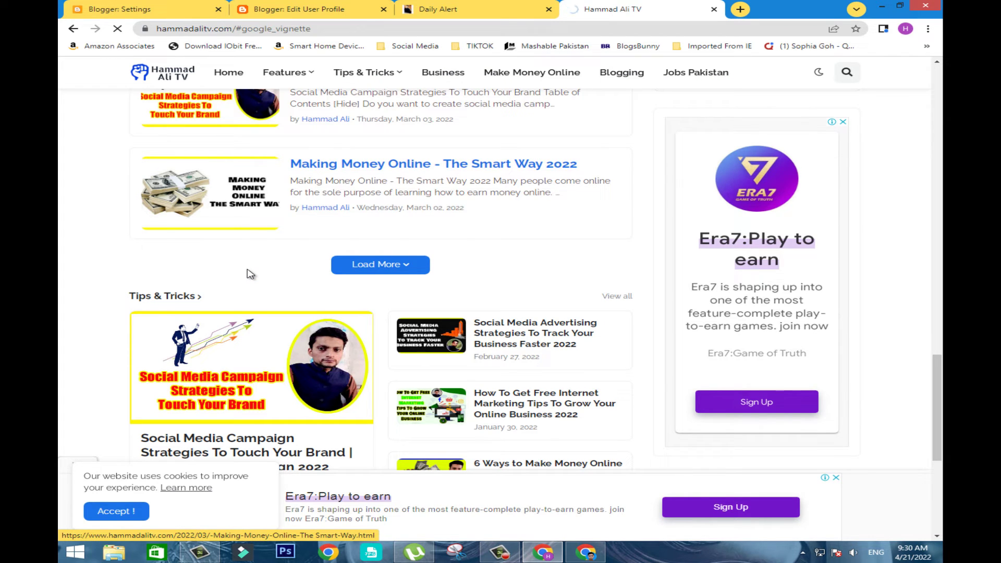
# Step: View the Edit User Profile page, and return to the opened reference blog post to examine its author line
pyautogui.click(584, 554)
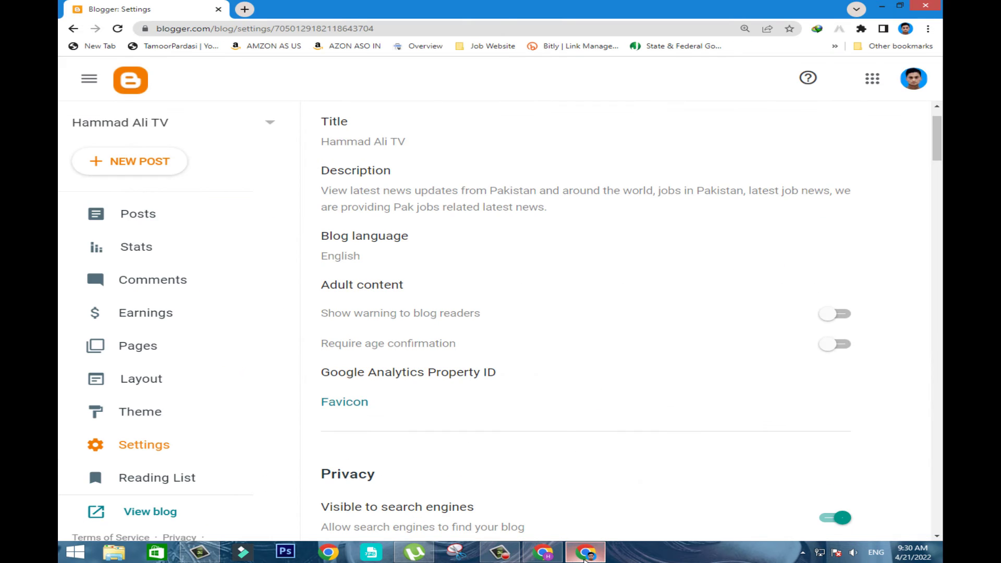
pyautogui.click(584, 555)
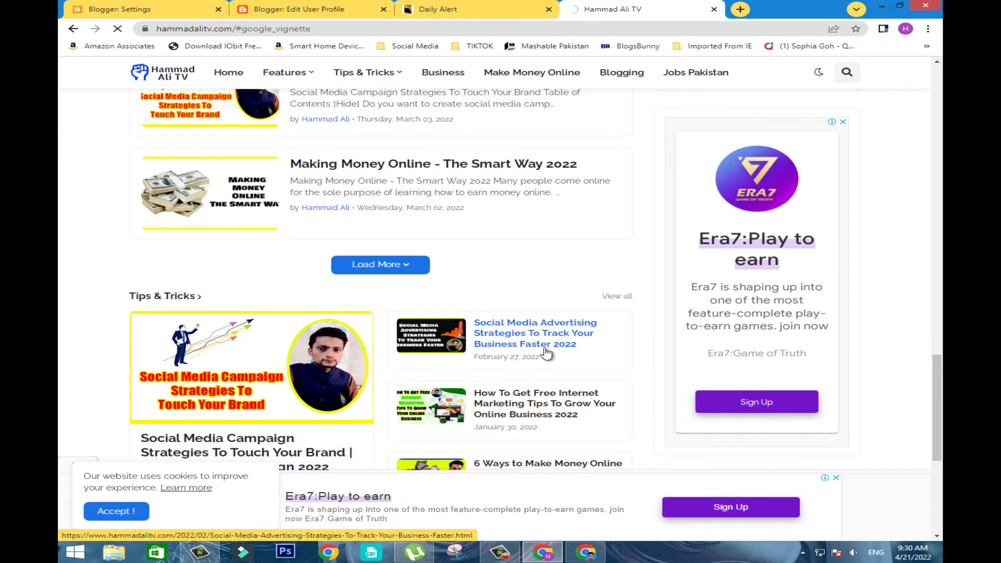
pyautogui.click(442, 6)
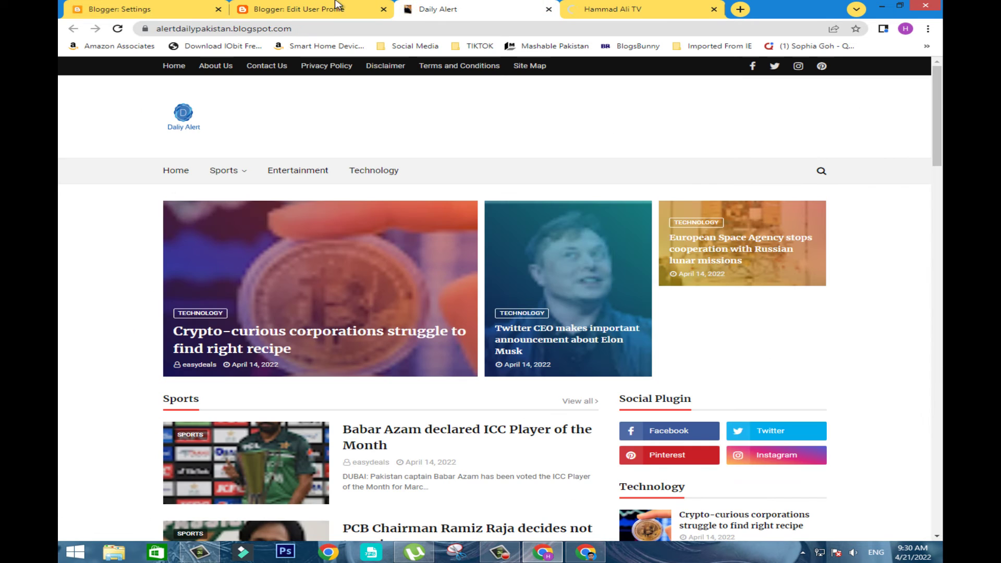
pyautogui.click(302, 6)
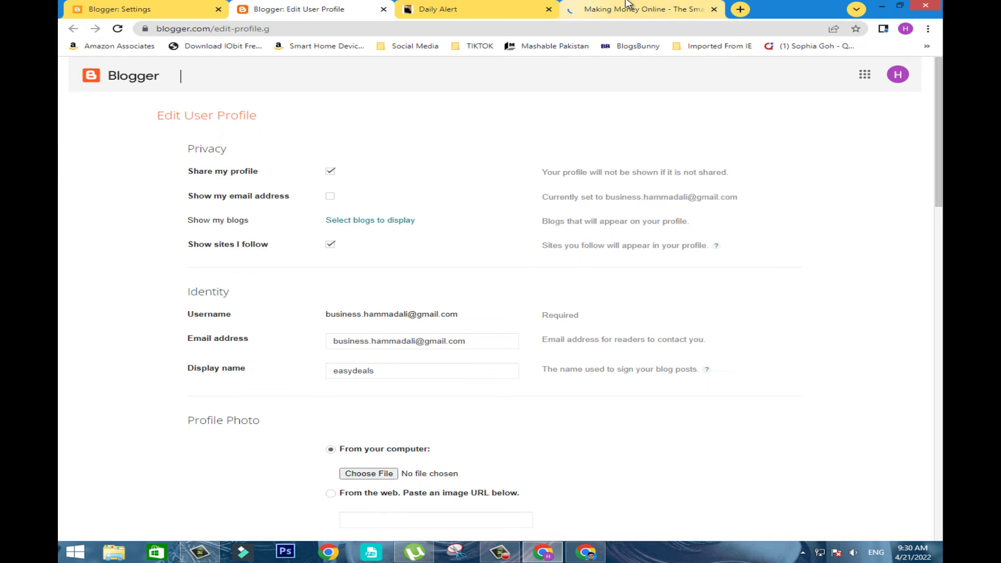
pyautogui.hotkey('ctrl', '4')
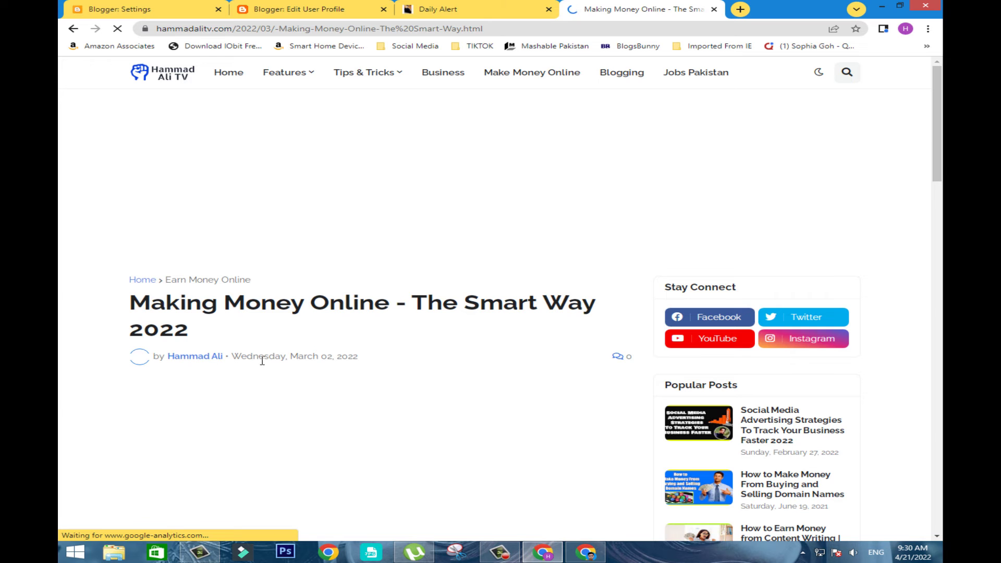
# Step: Look through the reference blog post from its body text down to the related posts and the comment form
pyautogui.scroll(-20, 337, 356)
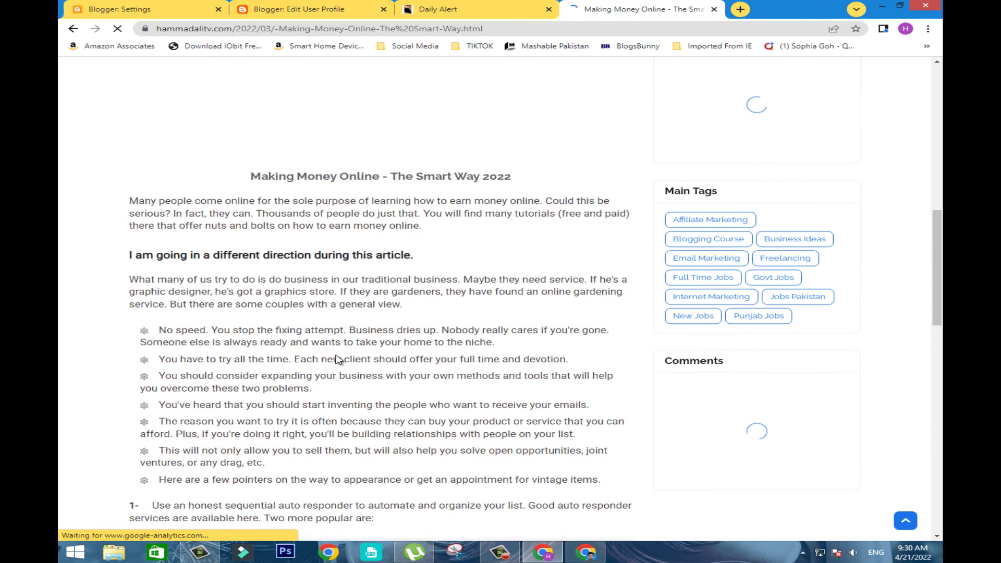
pyautogui.scroll(2, 337, 355)
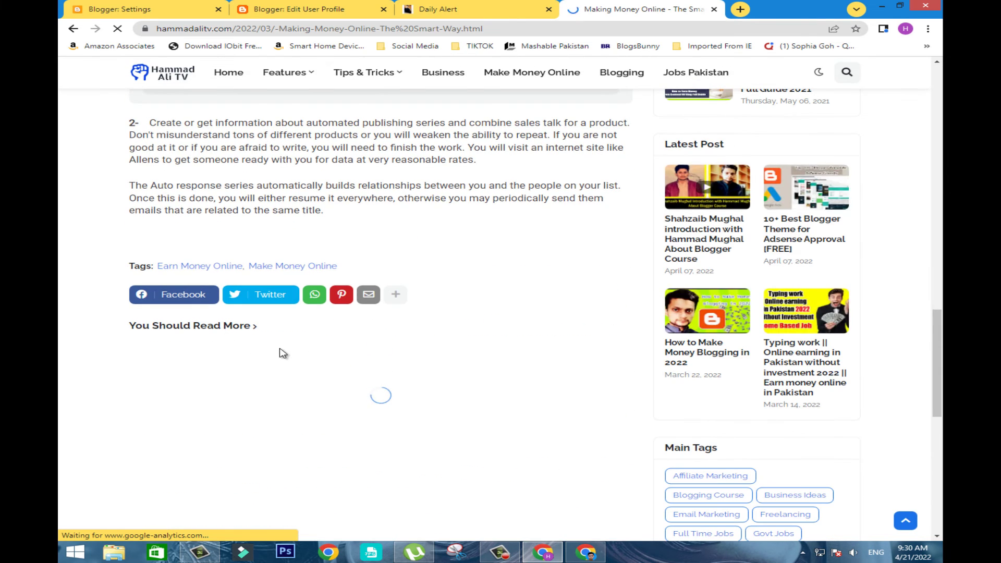
pyautogui.scroll(-7, 215, 353)
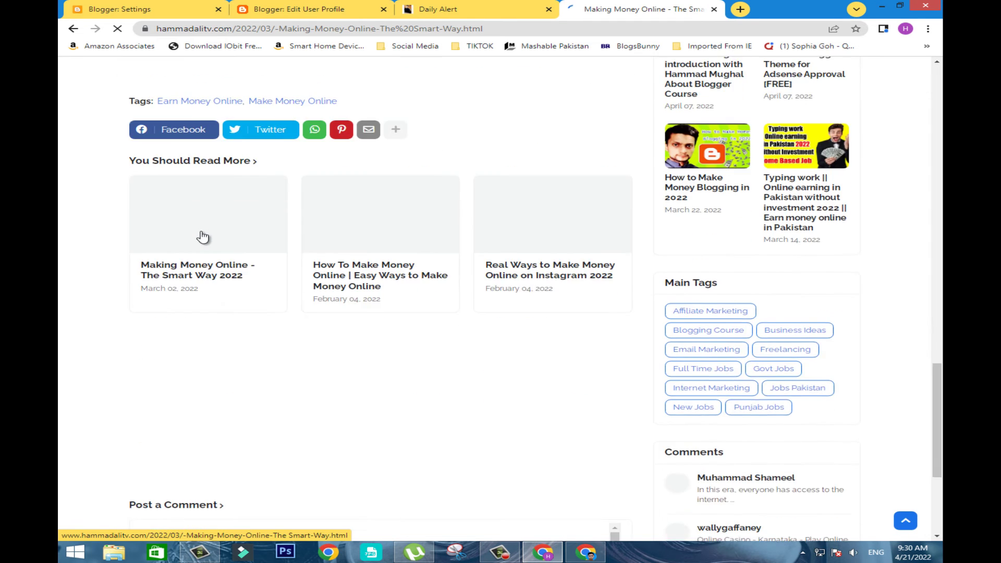
pyautogui.click(242, 334)
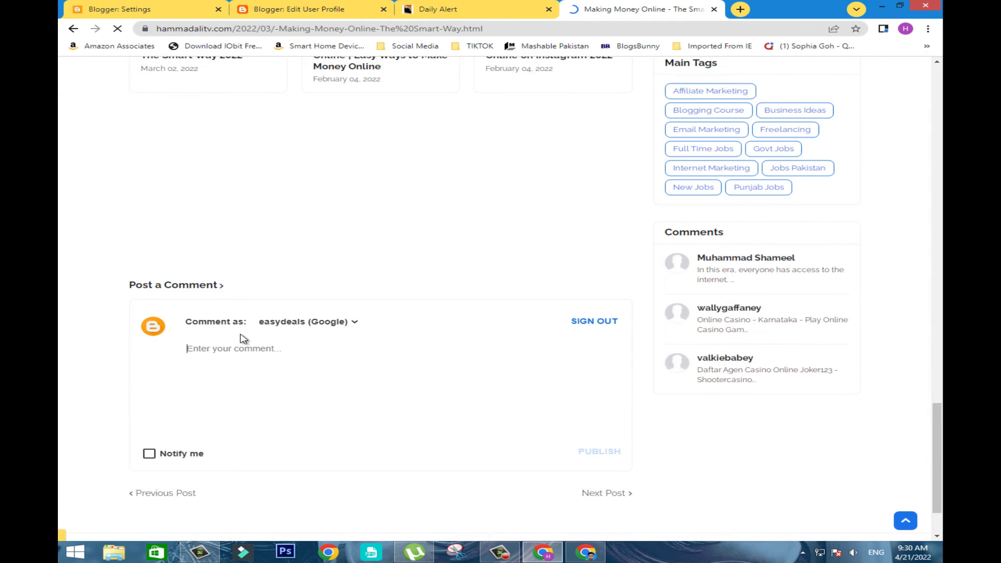
pyautogui.scroll(-2, 235, 372)
pyautogui.scroll(8, 234, 371)
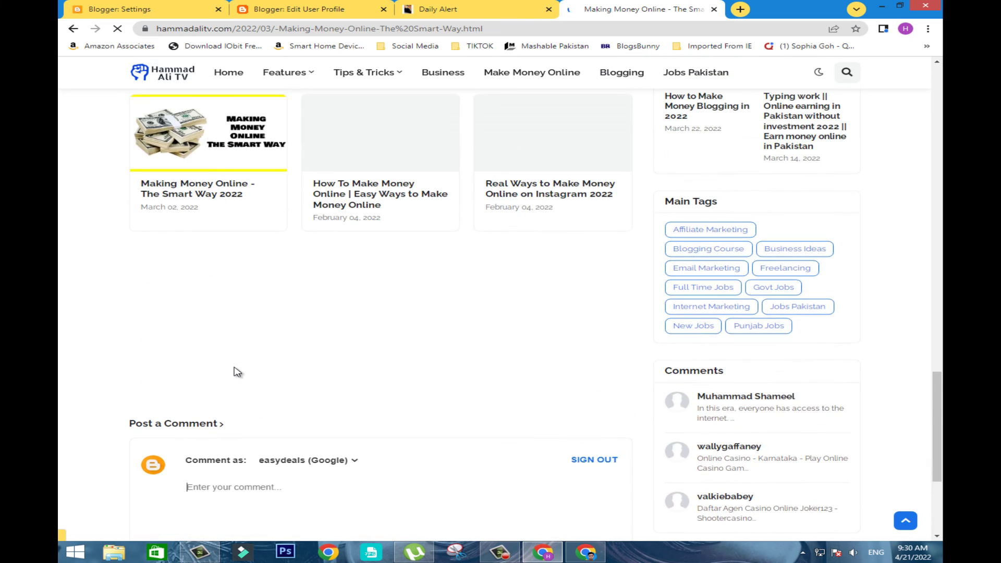
# Step: View the Daily Alert homepage, and examine the Privacy and Identity sections of the Edit User Profile page, highlighting the username
pyautogui.click(438, 9)
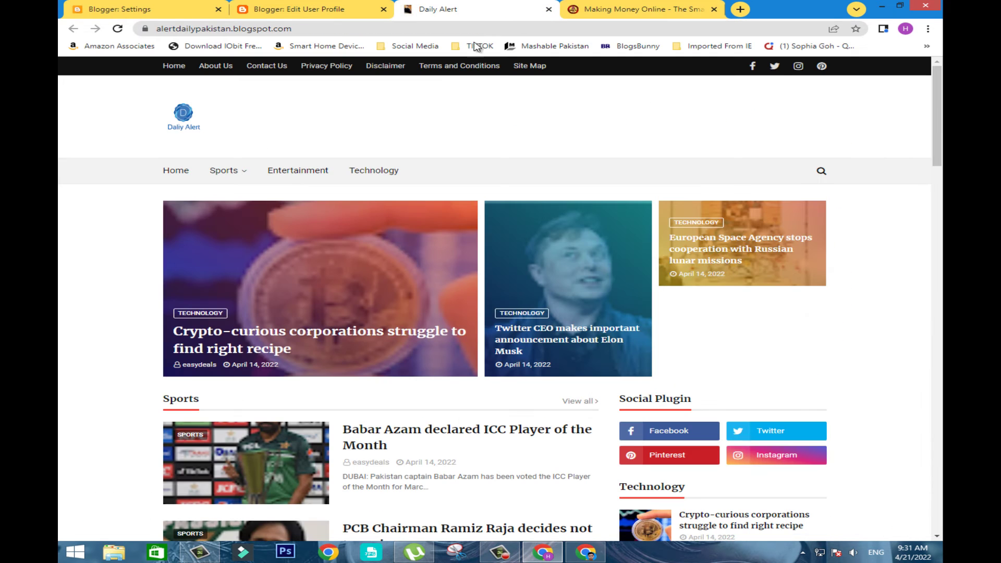
pyautogui.click(281, 9)
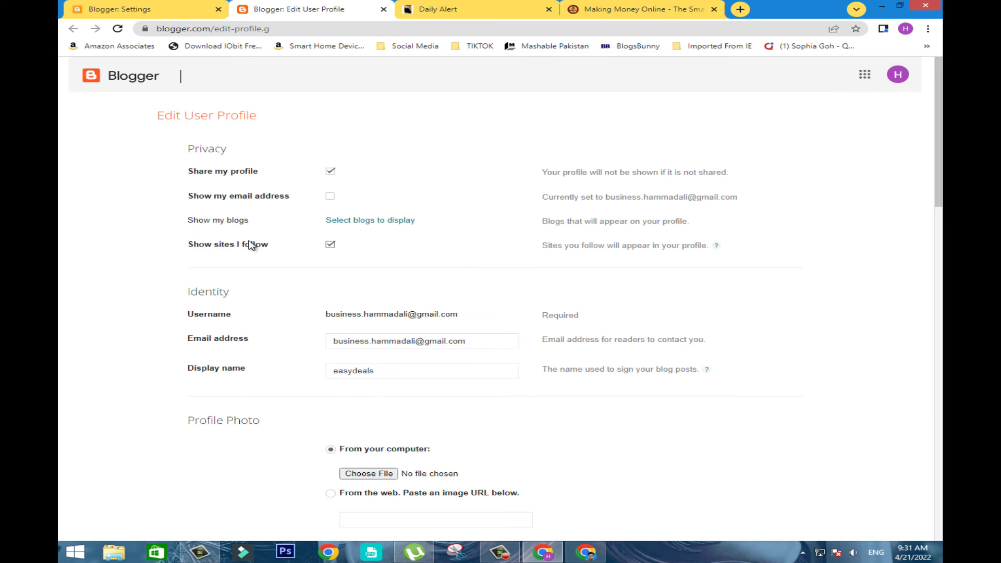
pyautogui.scroll(-1, 248, 245)
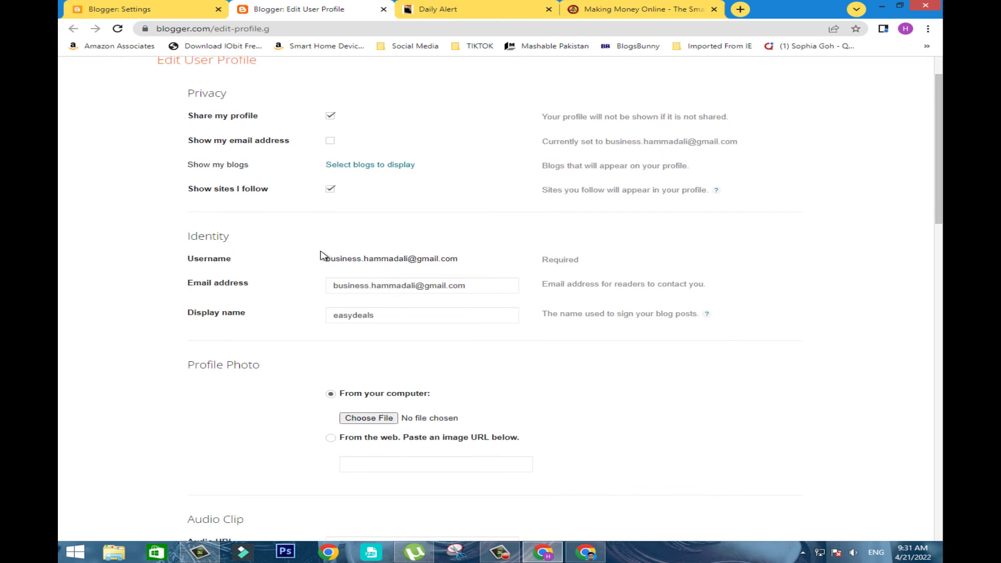
pyautogui.scroll(-1, 319, 256)
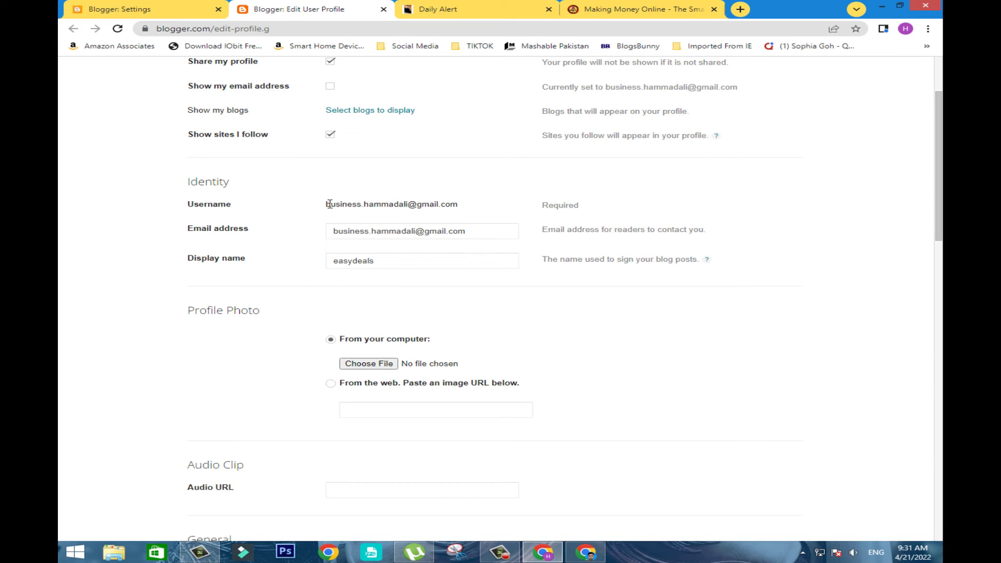
pyautogui.moveTo(327, 204); pyautogui.dragTo(469, 205)
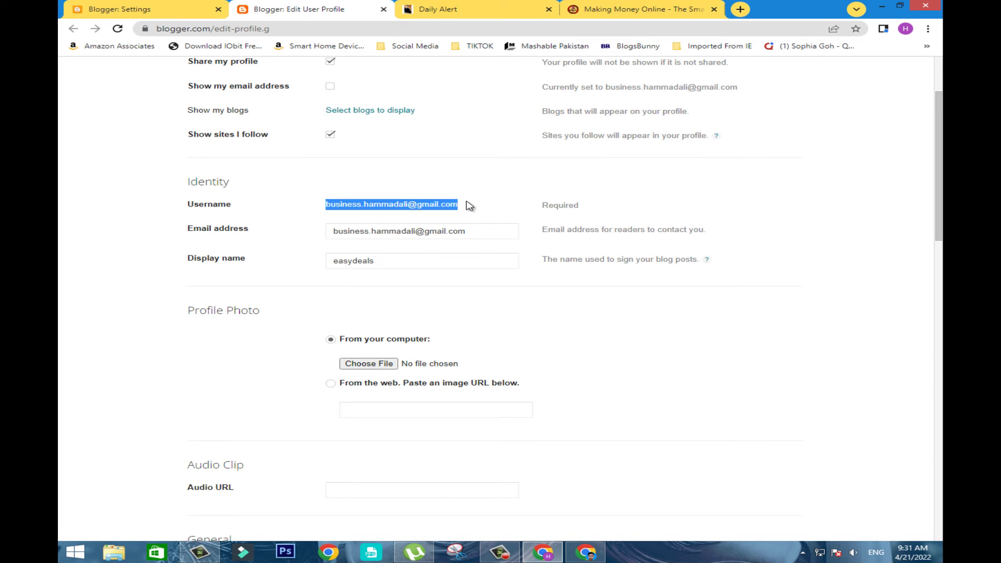
pyautogui.scroll(-1, 386, 227)
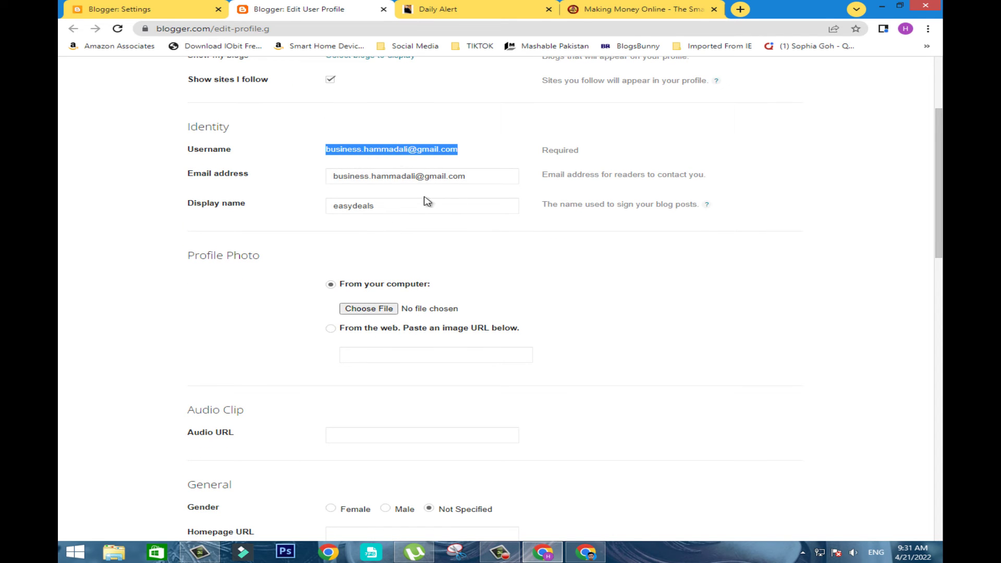
# Step: Open the profile photo file chooser, dismiss it without choosing a file, and examine the author photo on the reference blog post
pyautogui.click(368, 308)
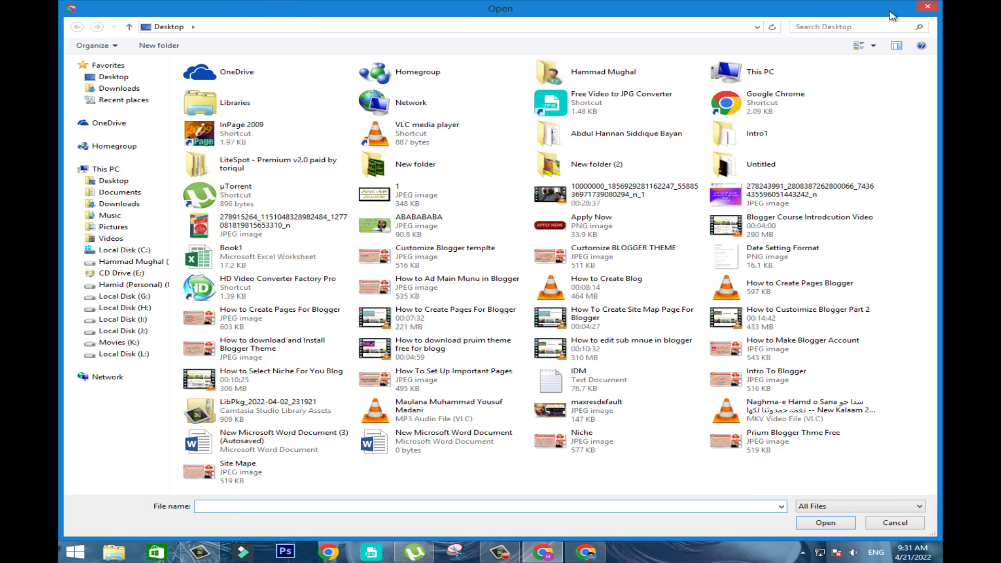
pyautogui.click(927, 7)
pyautogui.click(438, 9)
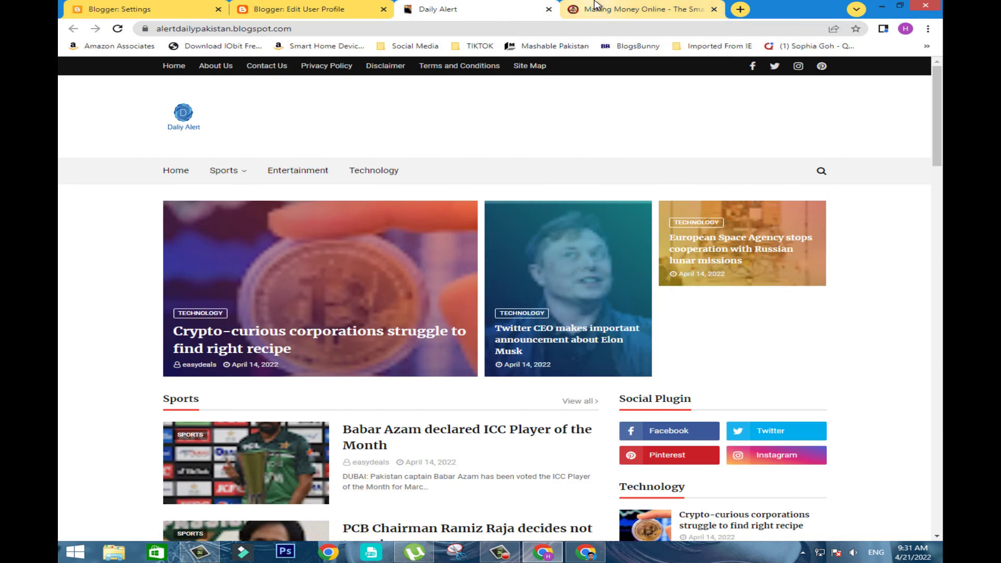
pyautogui.click(636, 9)
pyautogui.scroll(20, 194, 209)
pyautogui.scroll(4, 194, 209)
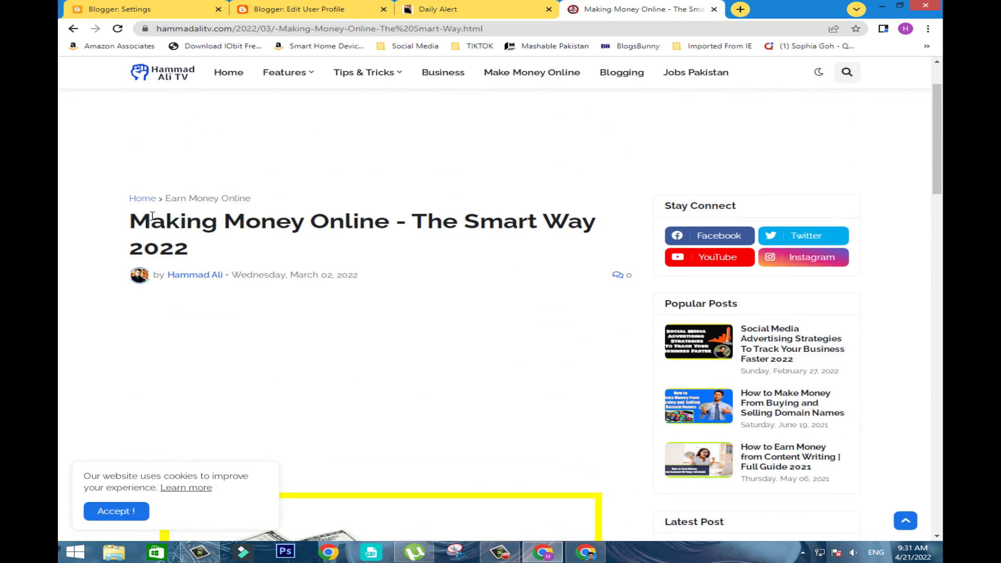
# Step: Review the General fields of the user profile, including Gender, Homepage URL and Wishlist URL, checking the Daily Alert blog and its settings in between
pyautogui.click(158, 10)
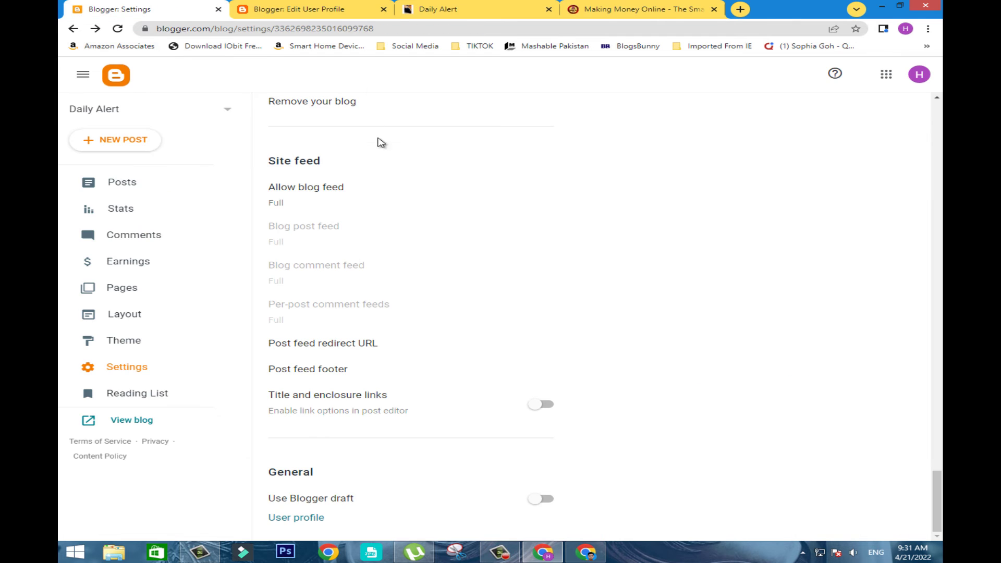
pyautogui.click(352, 8)
pyautogui.scroll(-4, 356, 271)
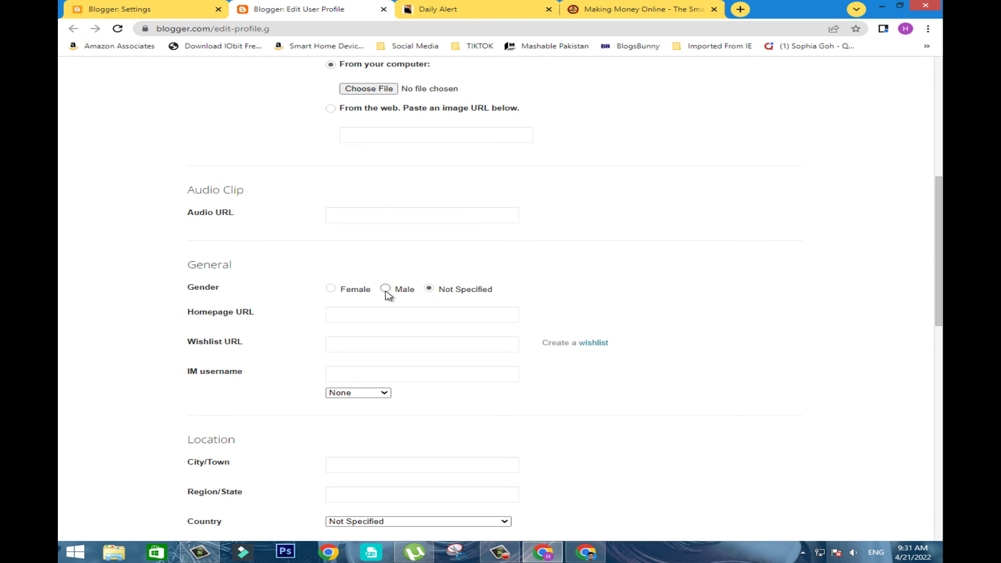
pyautogui.scroll(-2, 389, 306)
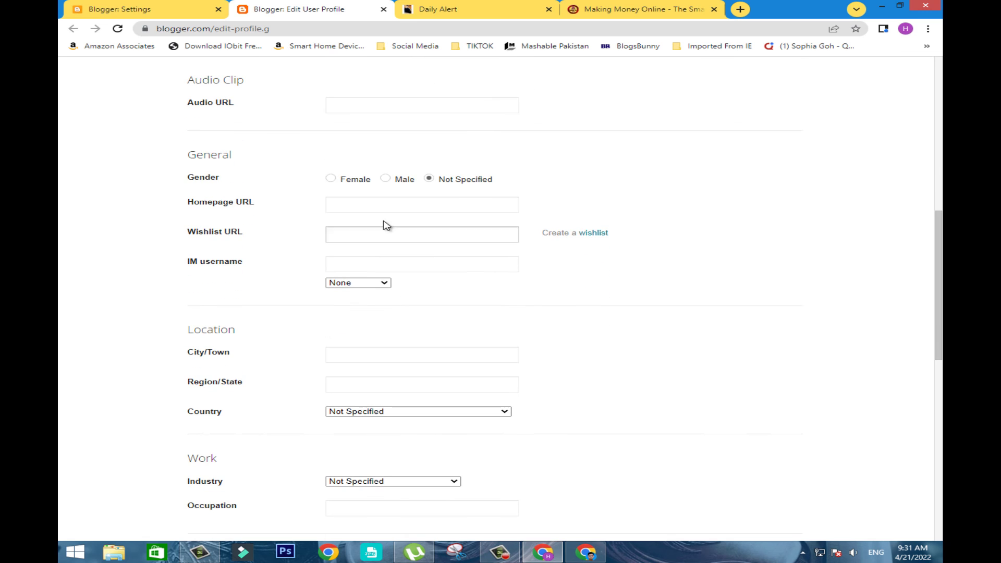
pyautogui.click(388, 198)
pyautogui.click(447, 10)
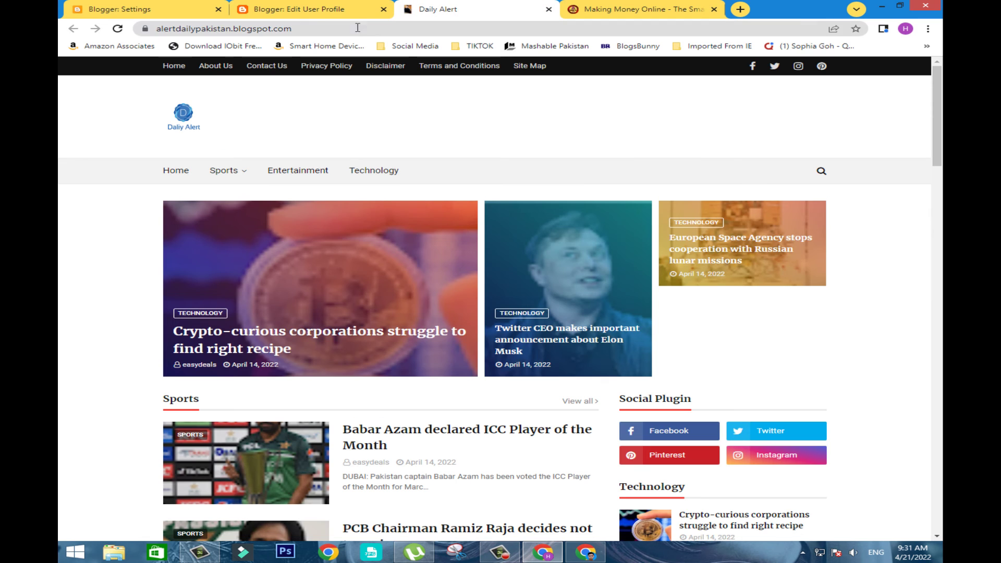
pyautogui.click(159, 8)
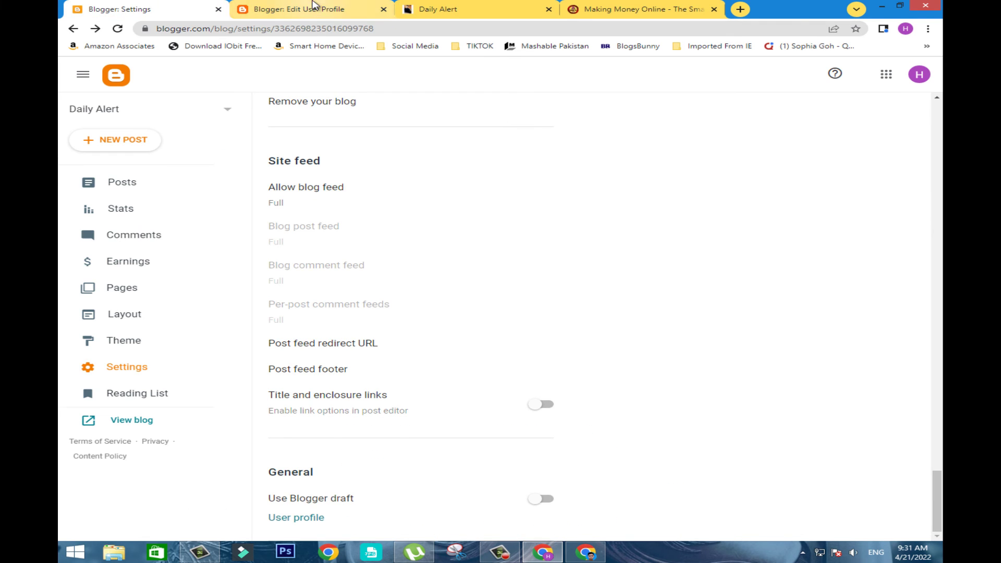
pyautogui.click(320, 10)
pyautogui.click(356, 235)
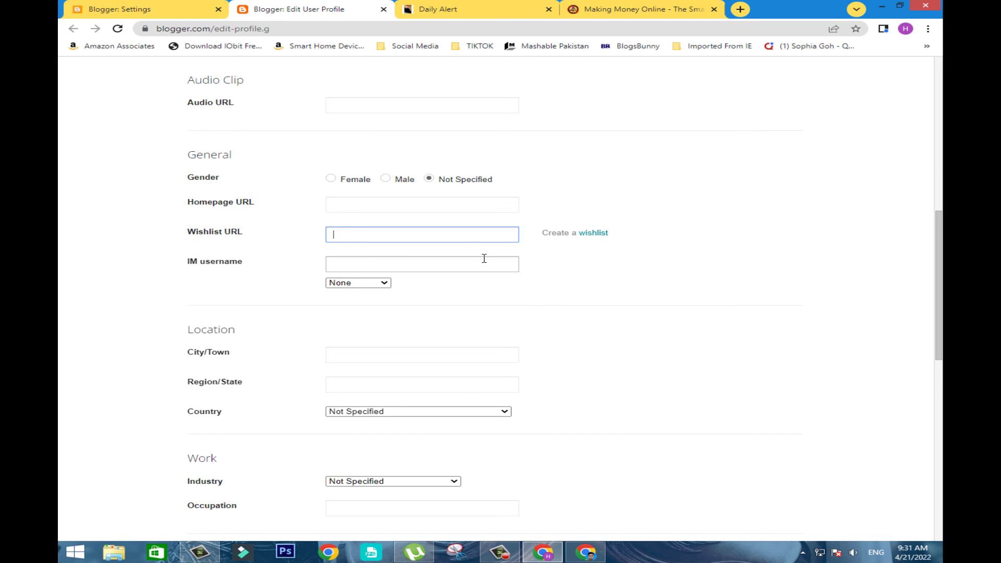
# Step: Review the Location, Work and Additional Information fields of the user profile without filling them in
pyautogui.scroll(-2, 397, 279)
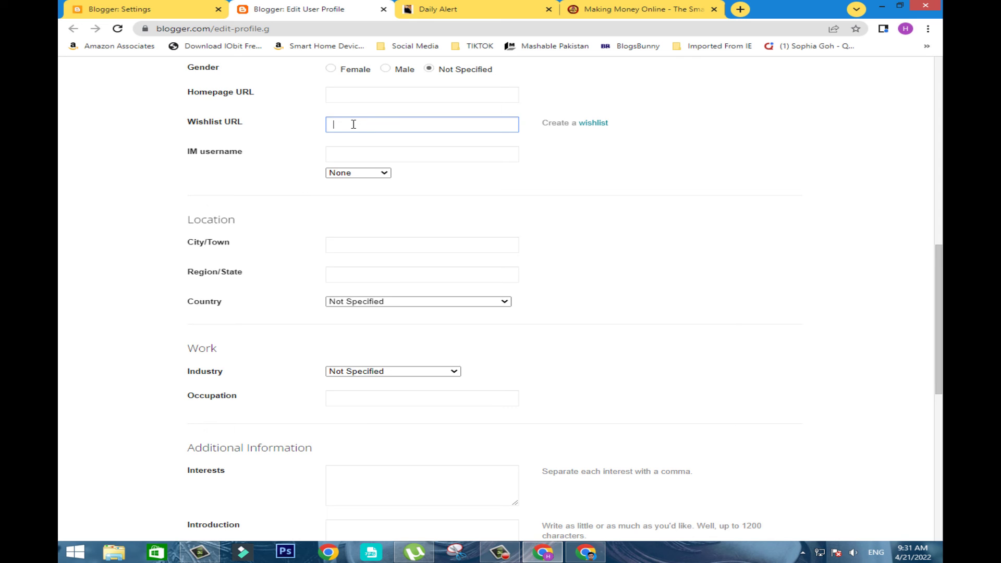
pyautogui.click(359, 246)
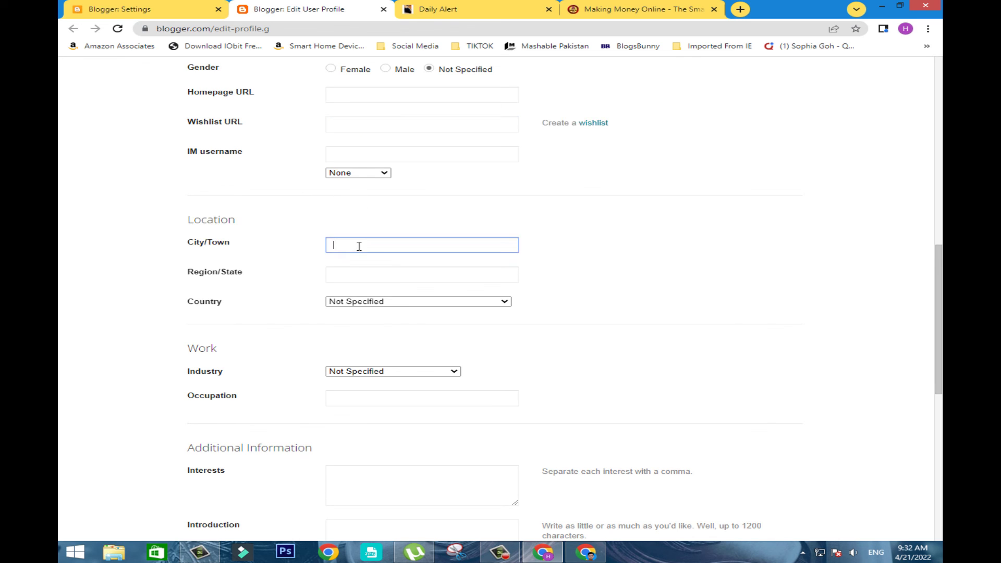
pyautogui.click(352, 273)
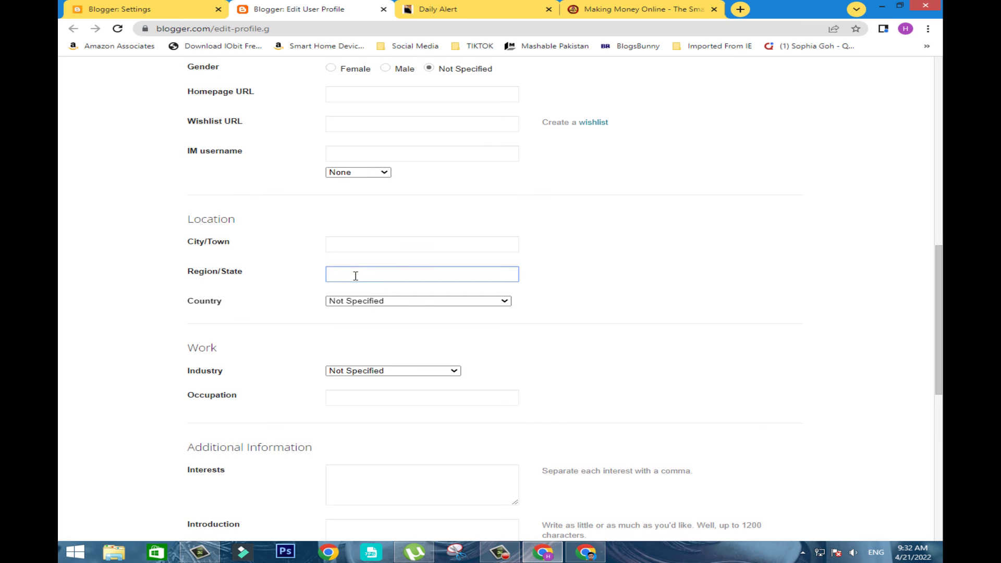
pyautogui.scroll(-3, 356, 277)
pyautogui.click(376, 313)
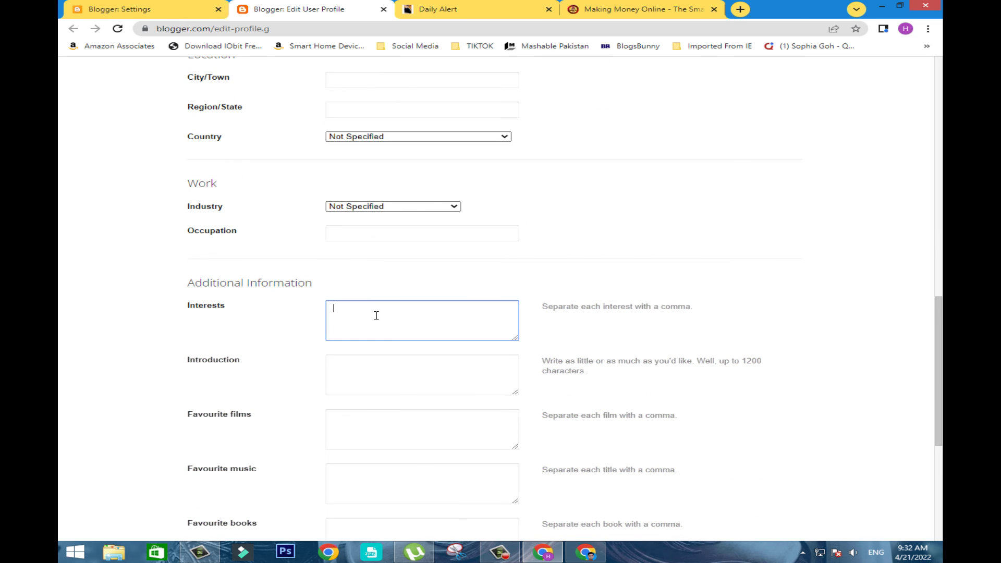
pyautogui.click(385, 373)
pyautogui.scroll(-3, 385, 357)
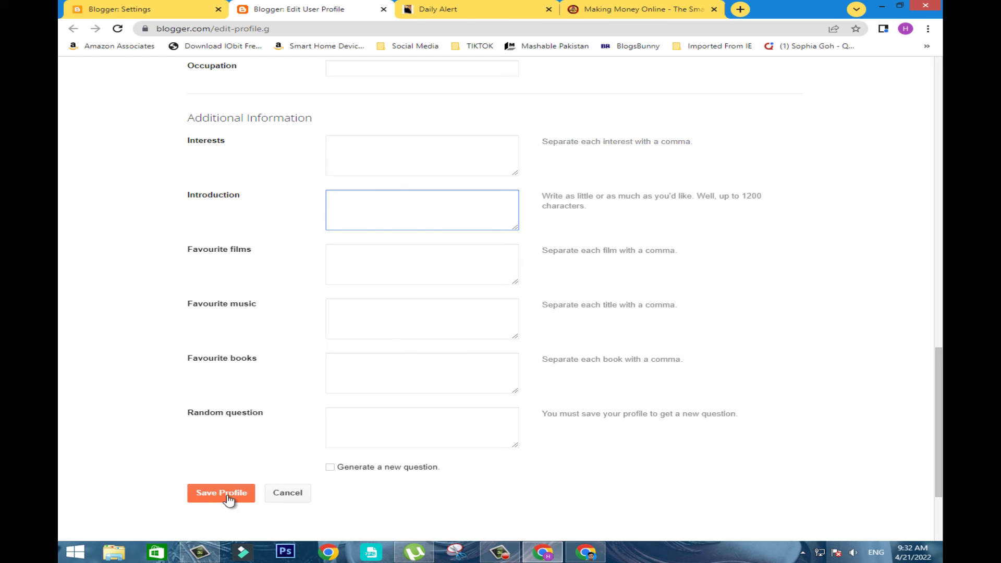
# Step: Check the Daily Alert homepage against the Favourite films field of the user profile, and return to the blog's Settings page
pyautogui.click(464, 12)
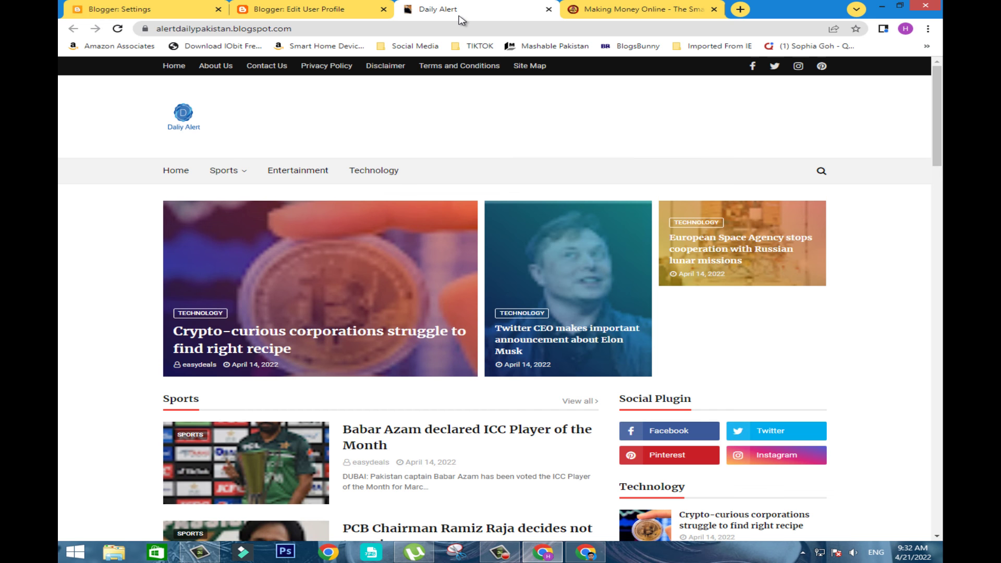
pyautogui.click(318, 9)
pyautogui.click(359, 269)
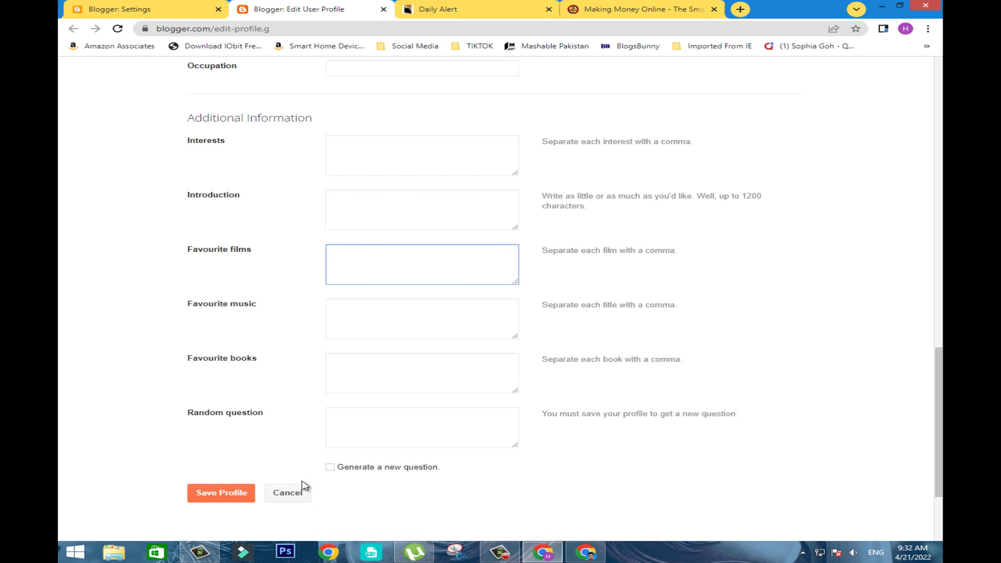
pyautogui.click(485, 7)
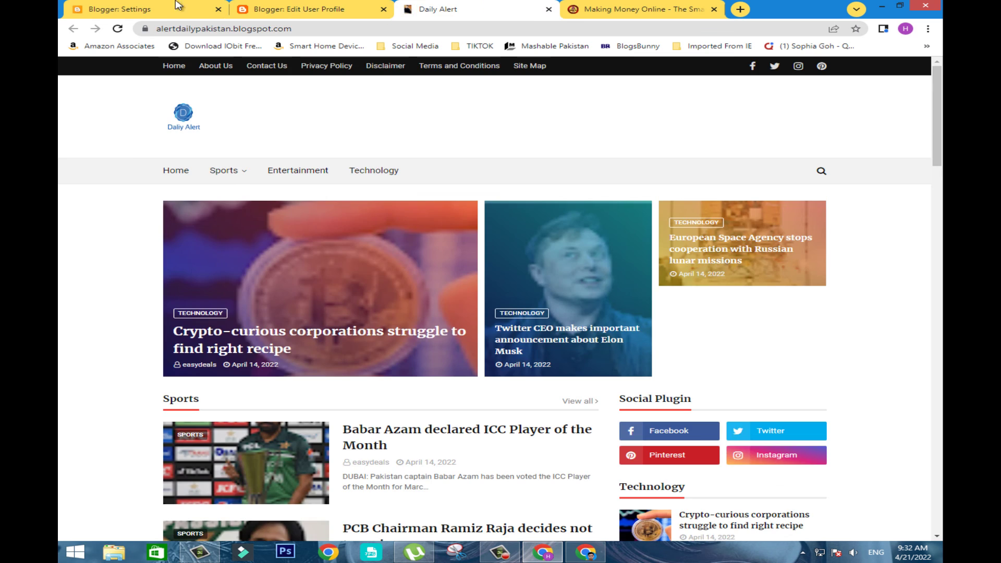
pyautogui.click(130, 9)
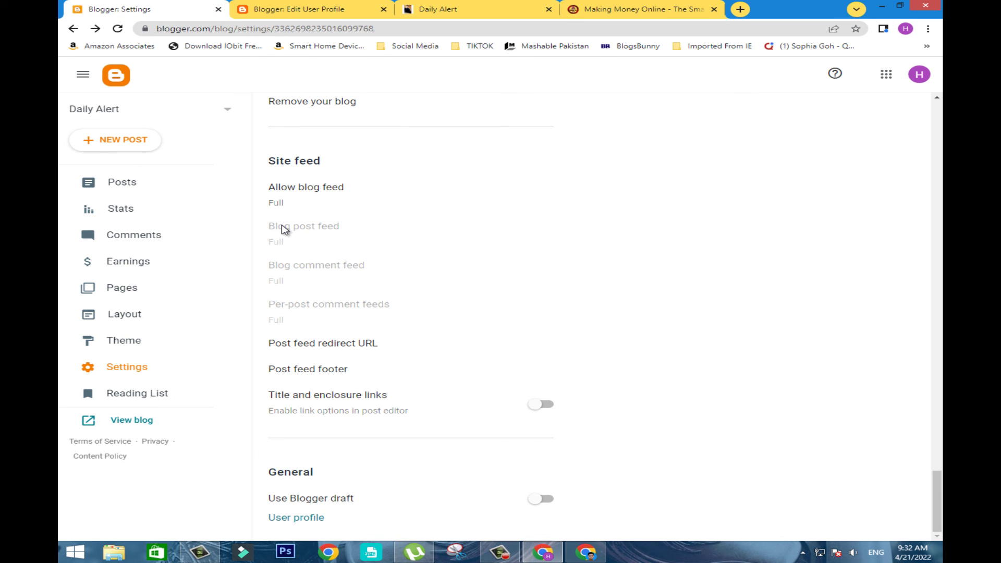
# Step: Open the "Blogger Course Outline" document from the D: drive in Word
pyautogui.click(119, 554)
pyautogui.doubleClick(417, 164)
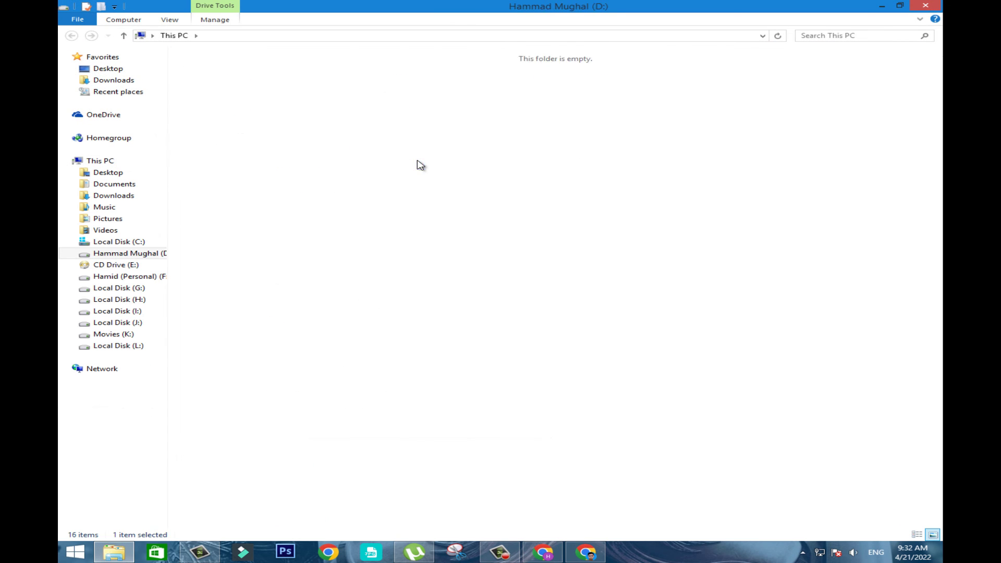
pyautogui.click(358, 259)
pyautogui.doubleClick(358, 259)
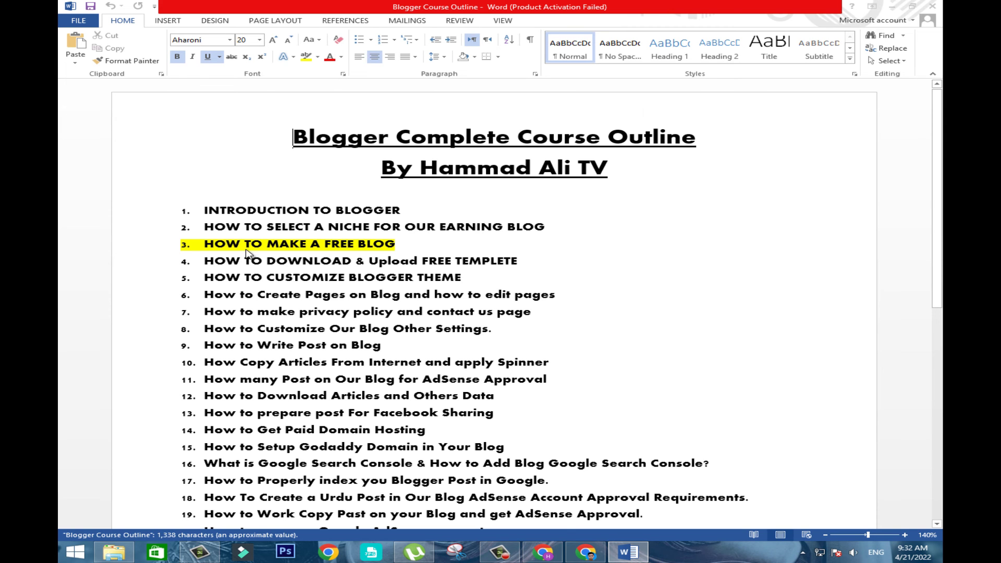
pyautogui.click(657, 152)
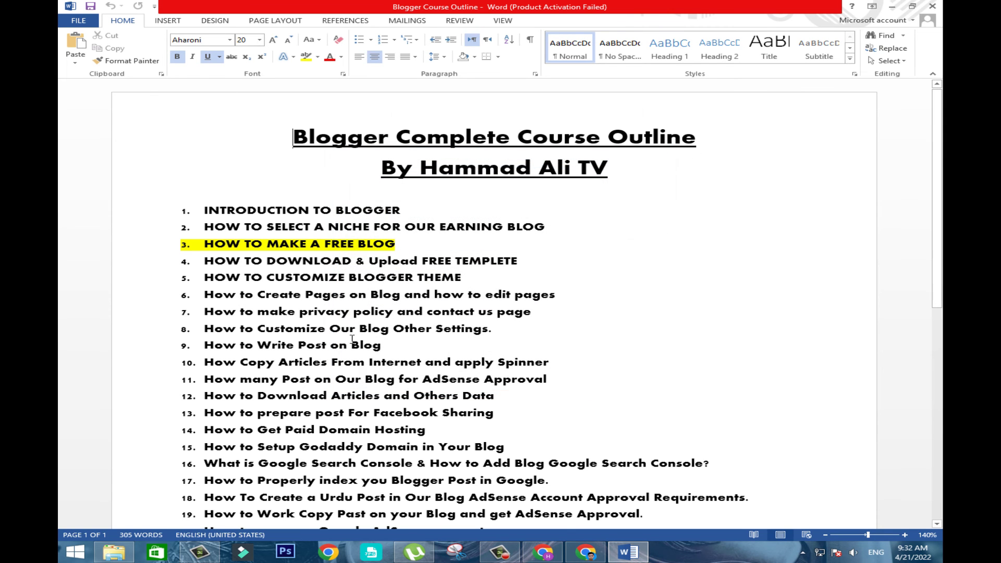
# Step: Highlight the outline items "How to Customize Our Blog Other Settings." and "How to Write Post on Blog" in turn
pyautogui.tripleClick(337, 329)
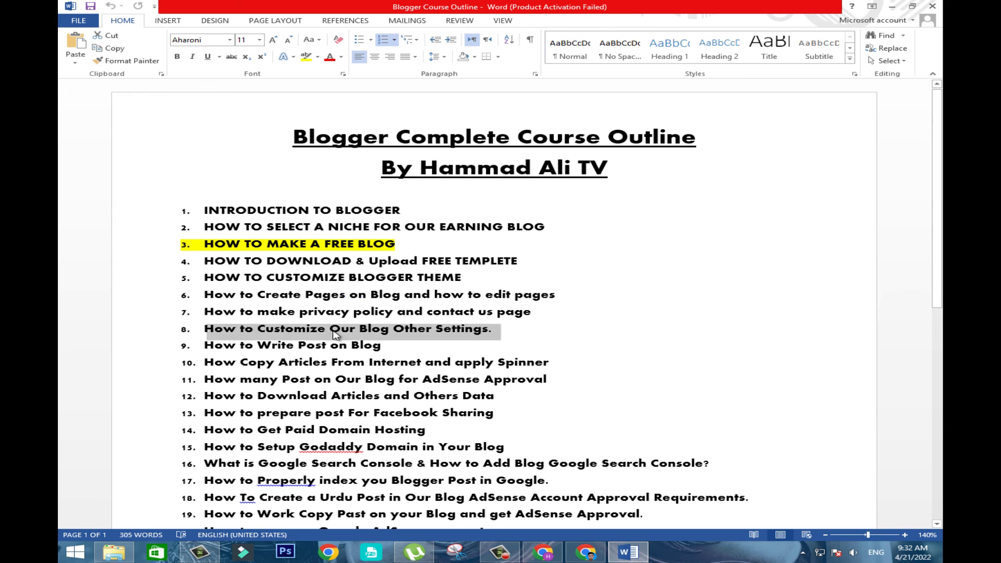
pyautogui.doubleClick(298, 346)
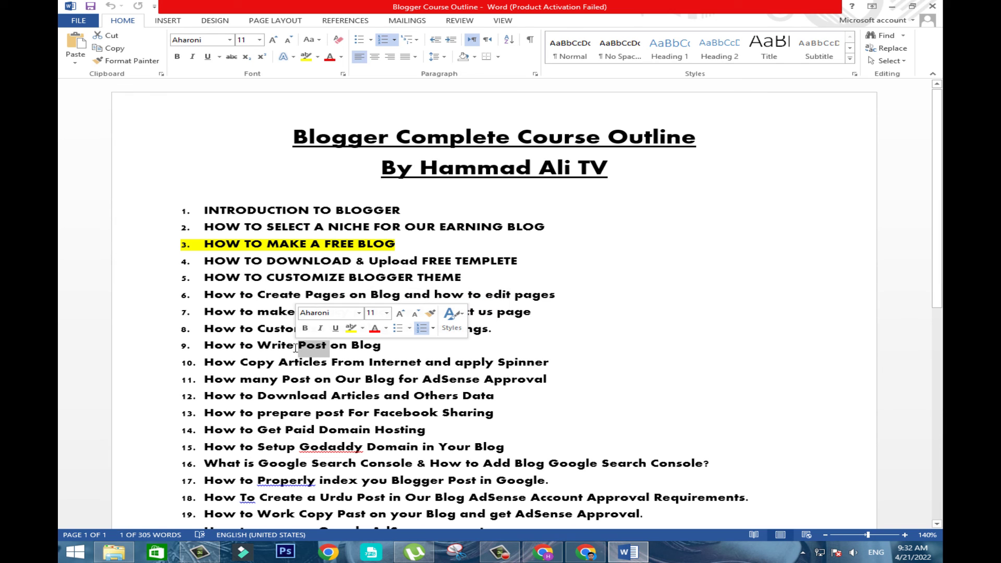
pyautogui.tripleClick(251, 346)
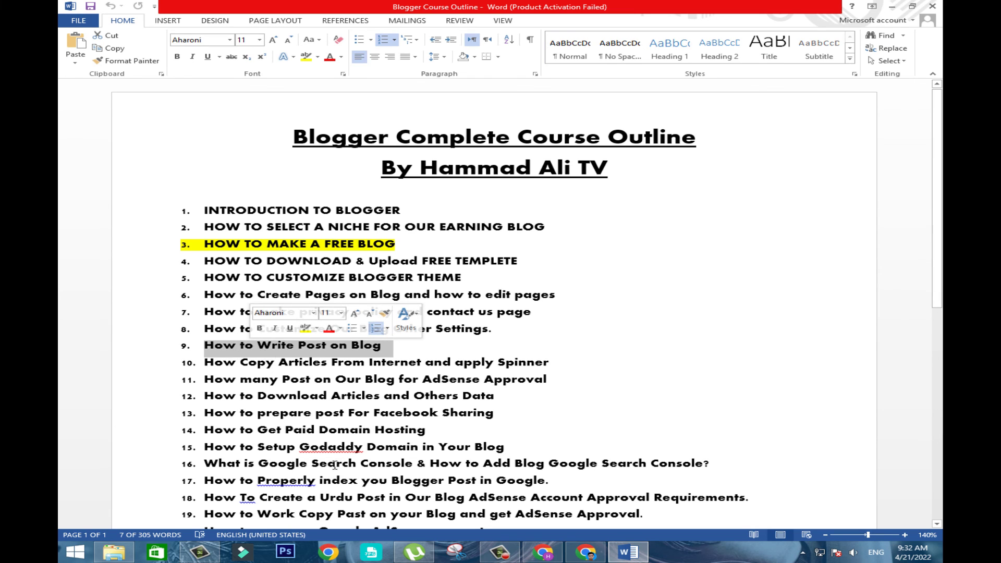
pyautogui.click(500, 552)
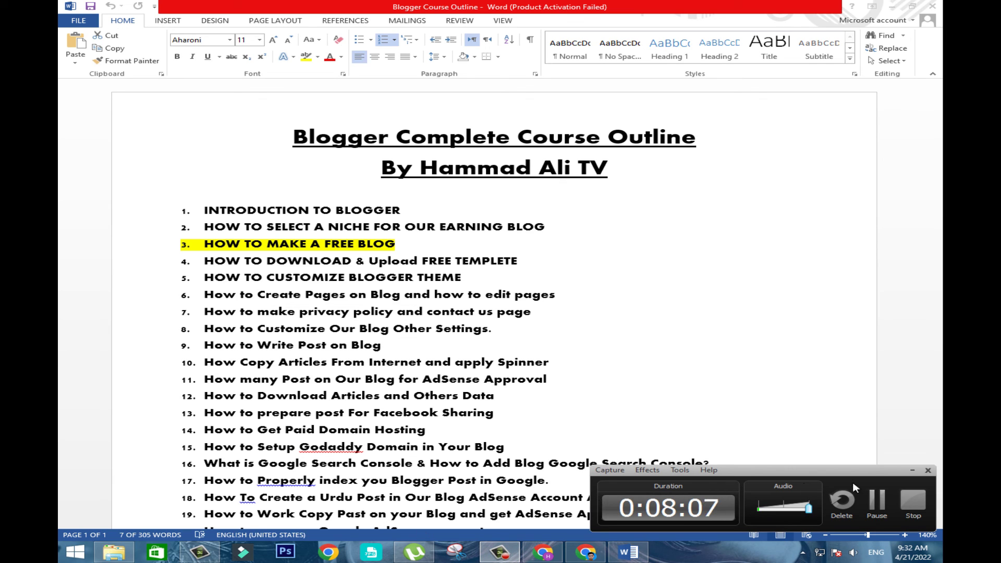